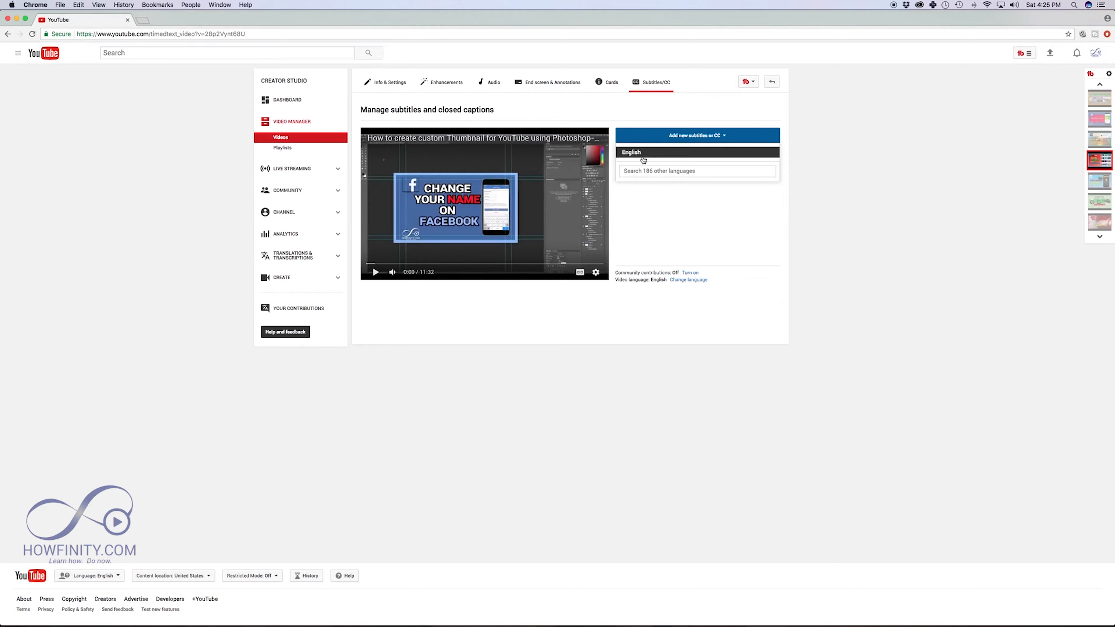
# Step: Create new English subtitles for the video and play its opening seconds to check the auto-generated captions
pyautogui.click(662, 157)
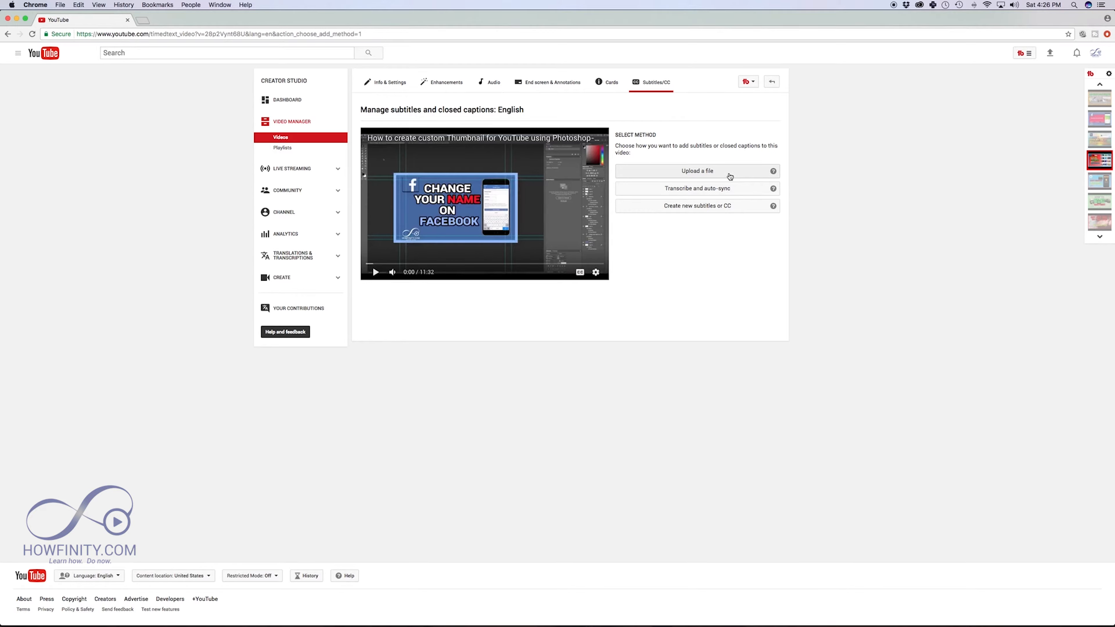
pyautogui.click(682, 210)
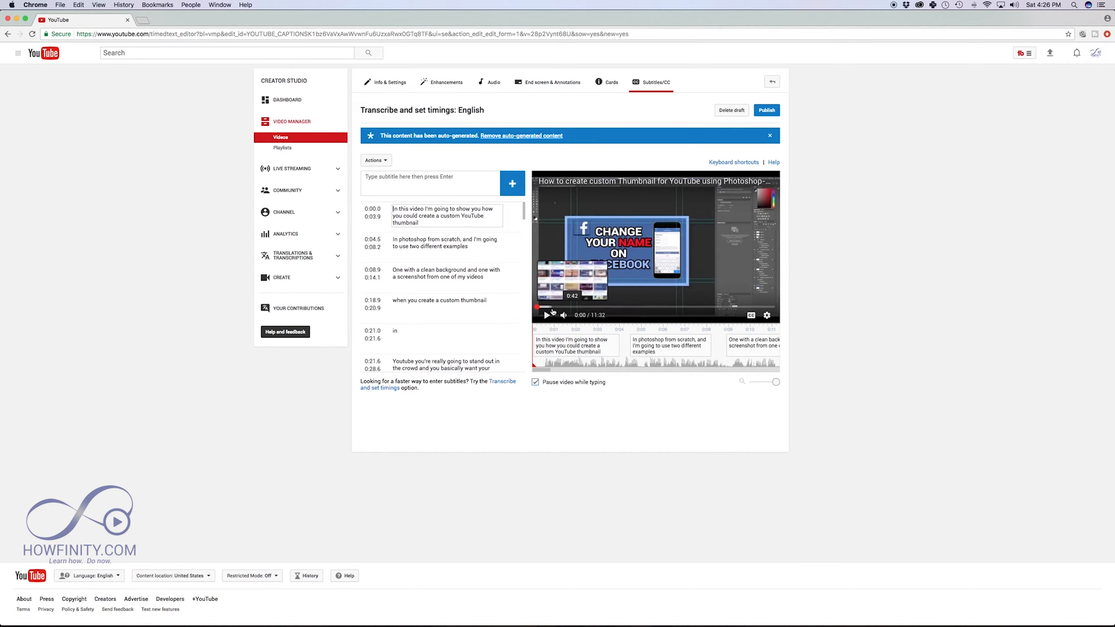
pyautogui.click(547, 316)
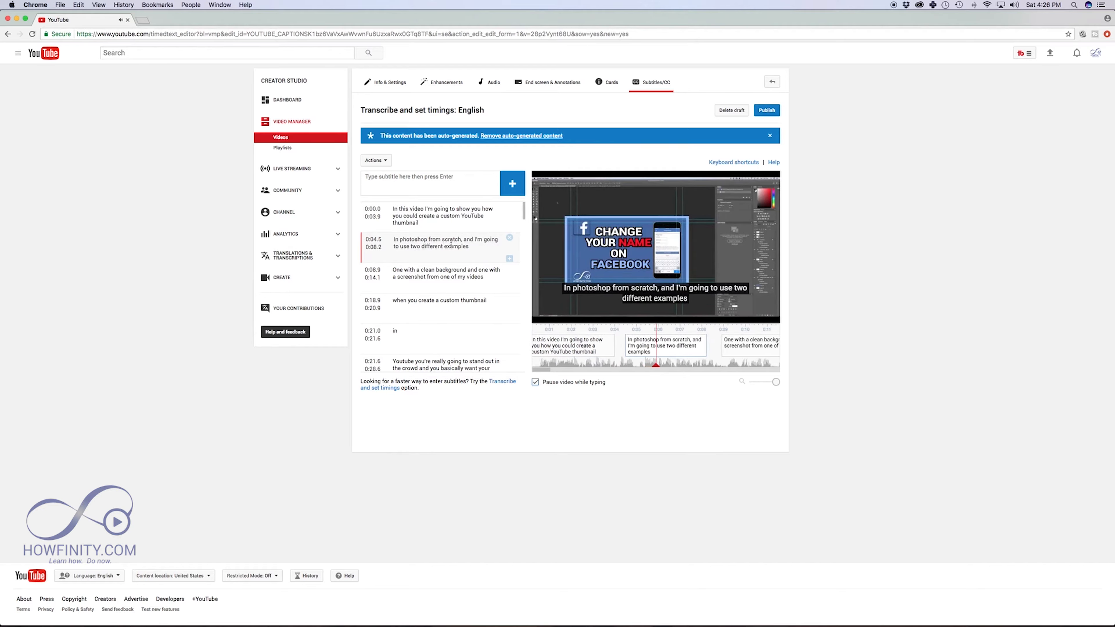
pyautogui.click(544, 317)
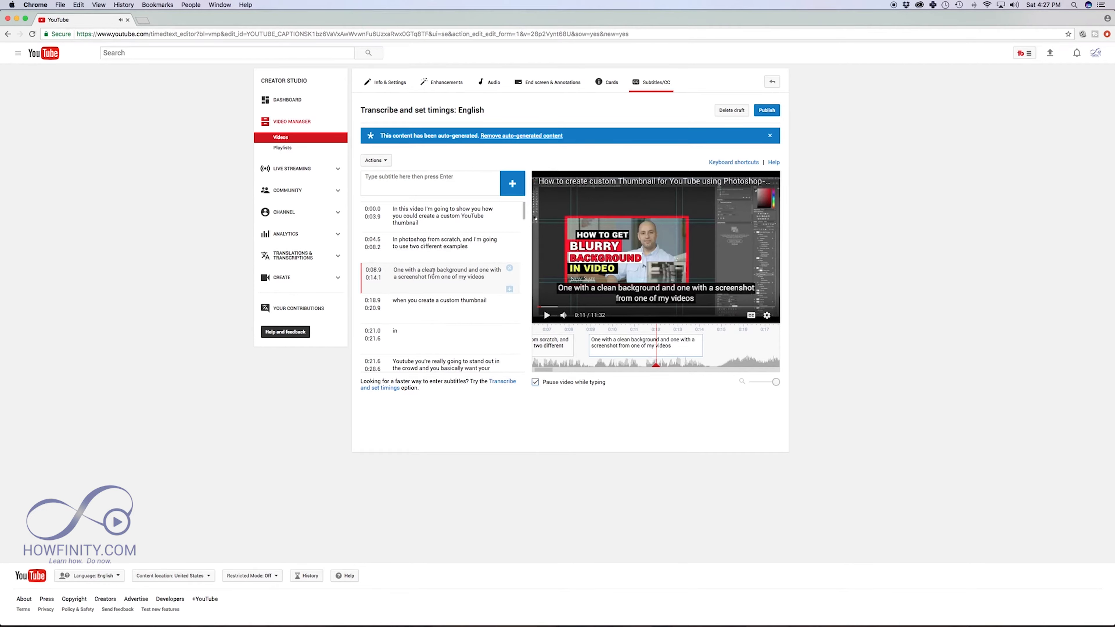
# Step: Replace "clean" with "plain" in the subtitle line that starts at 0:08.9
pyautogui.click(393, 271)
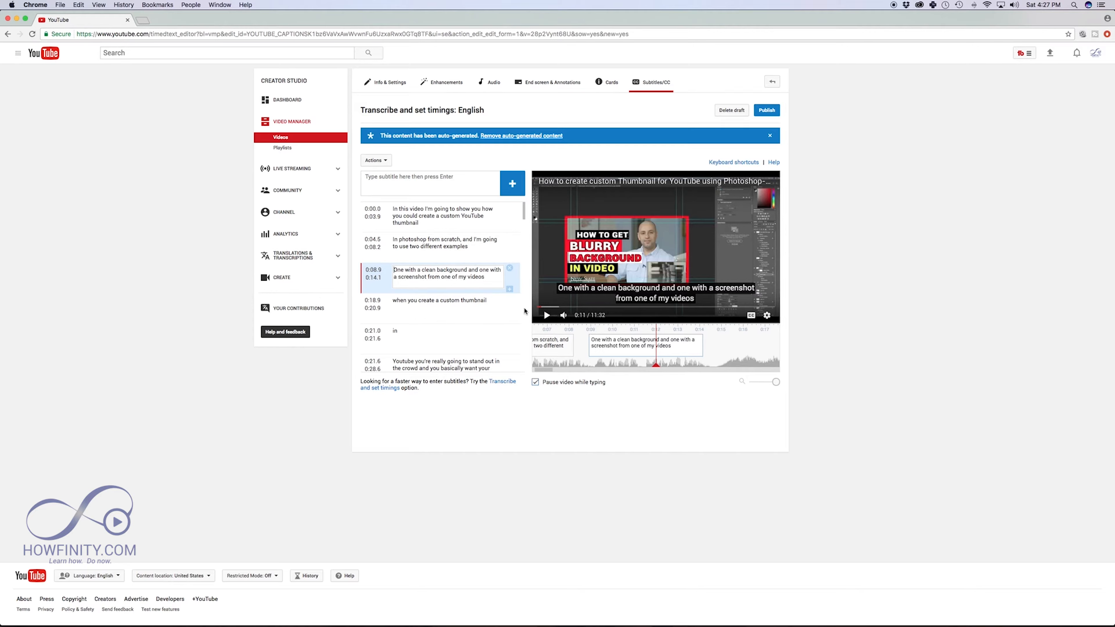
pyautogui.click(430, 254)
pyautogui.click(395, 271)
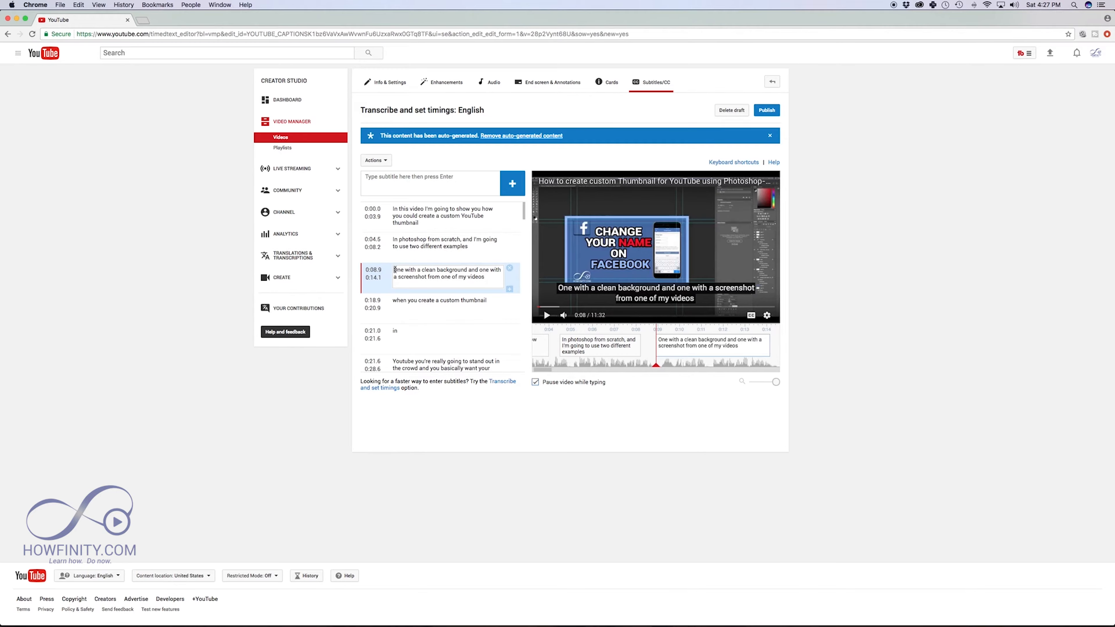
pyautogui.hotkey('shift', 'space')
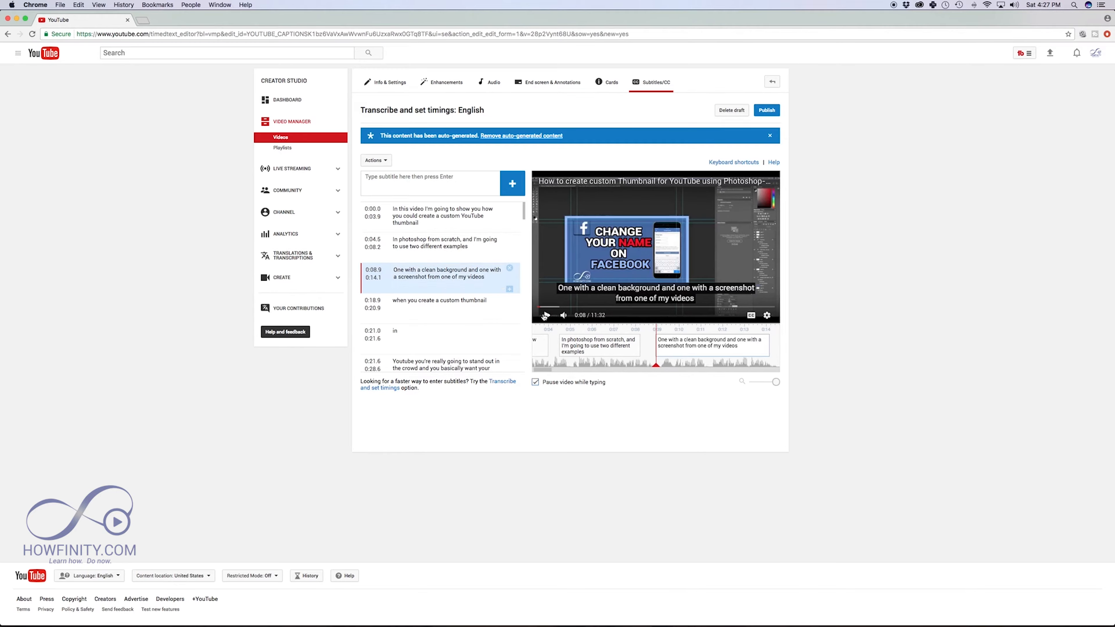
pyautogui.click(435, 271)
pyautogui.press('BackSpace')
pyautogui.press('BackSpace')
pyautogui.press('BackSpace')
pyautogui.press('BackSpace')
pyautogui.press('BackSpace')
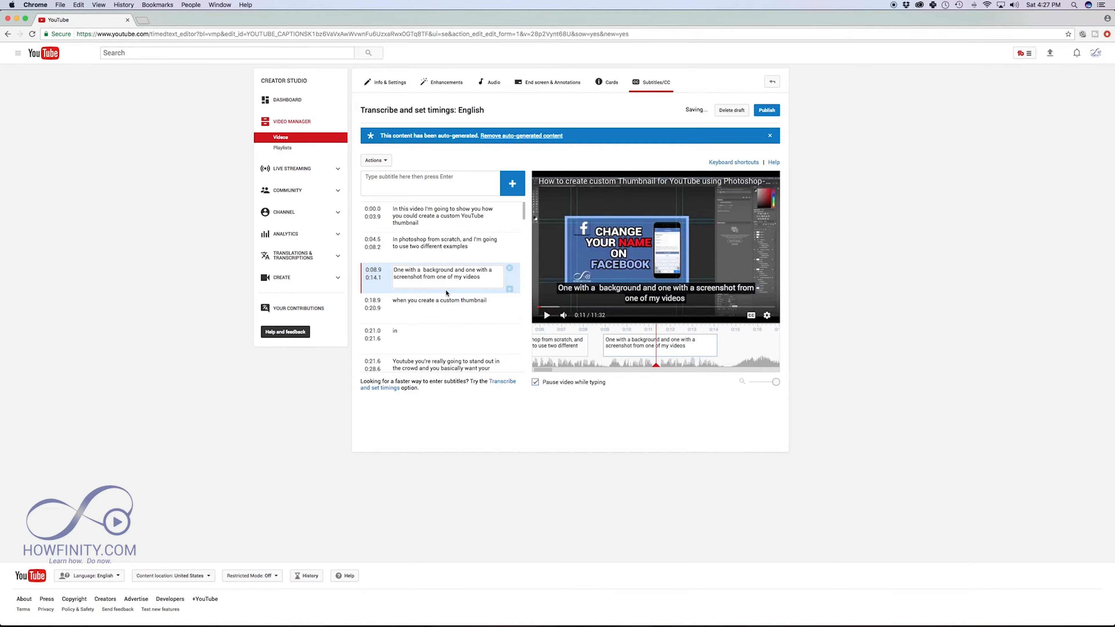
pyautogui.write('plain')
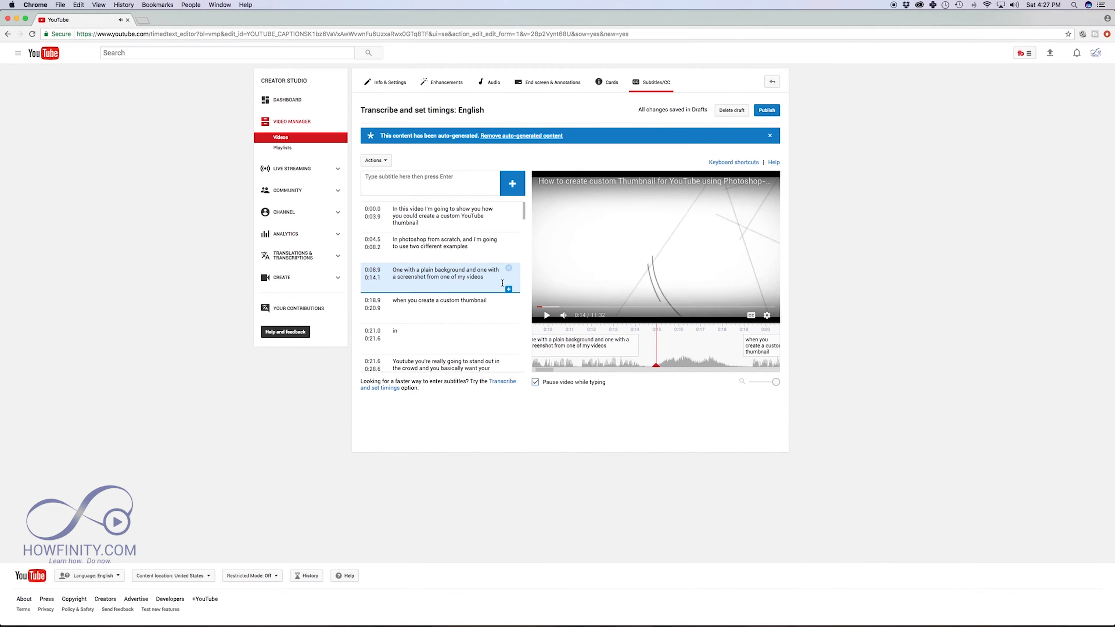
# Step: Add "in" to the end of the subtitle starting at 0:18.9 and delete the separate "in" subtitle at 0:21.0
pyautogui.click(494, 303)
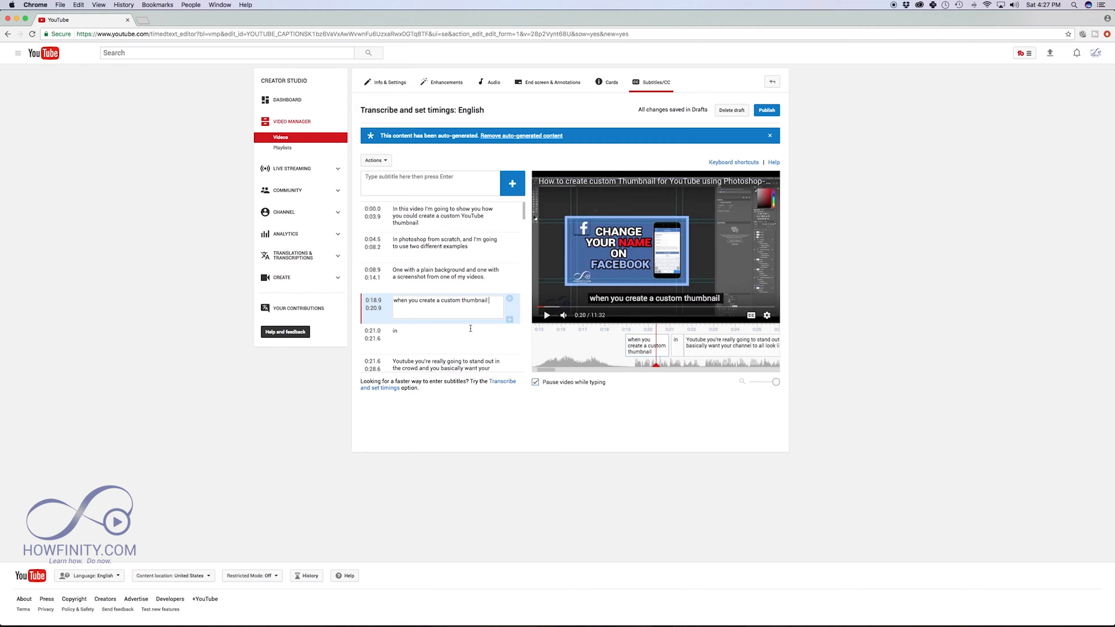
pyautogui.click(407, 330)
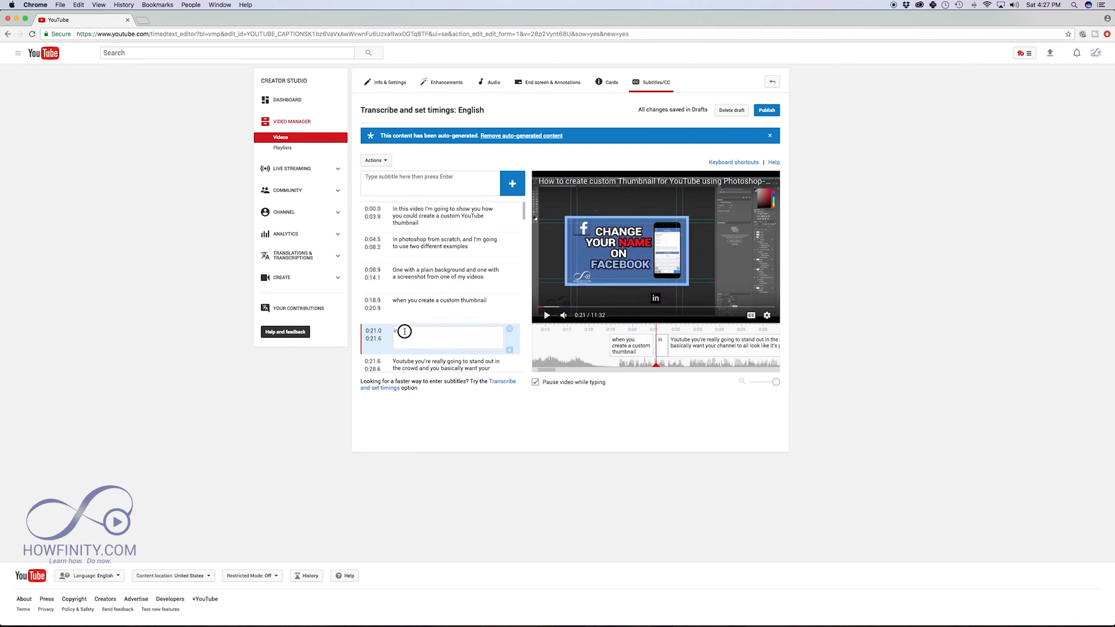
pyautogui.doubleClick(401, 336)
pyautogui.click(500, 303)
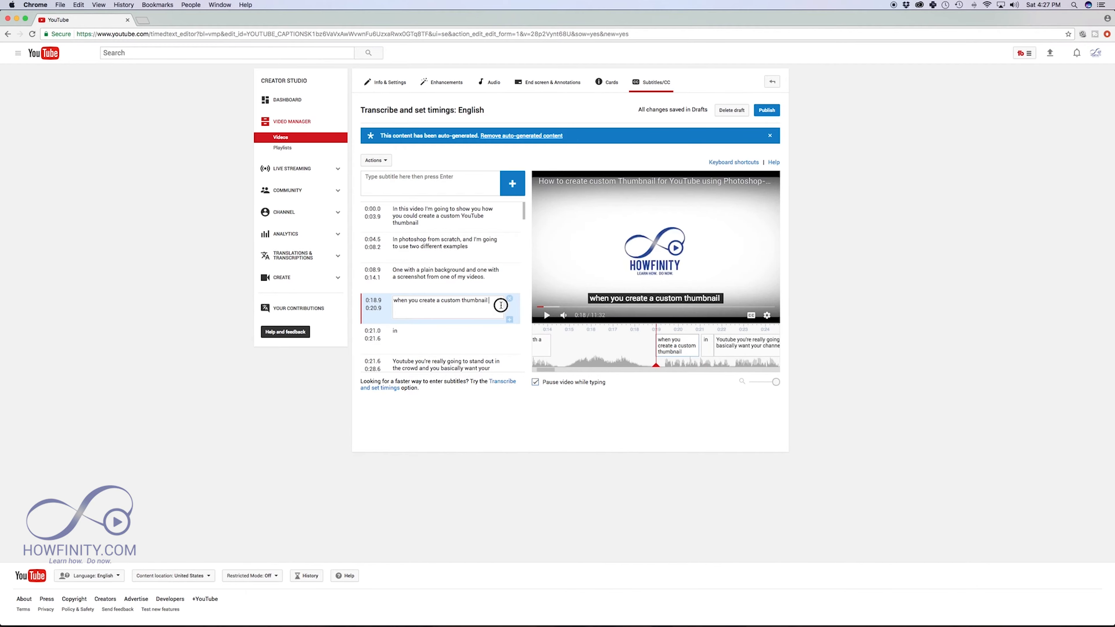
pyautogui.write('in')
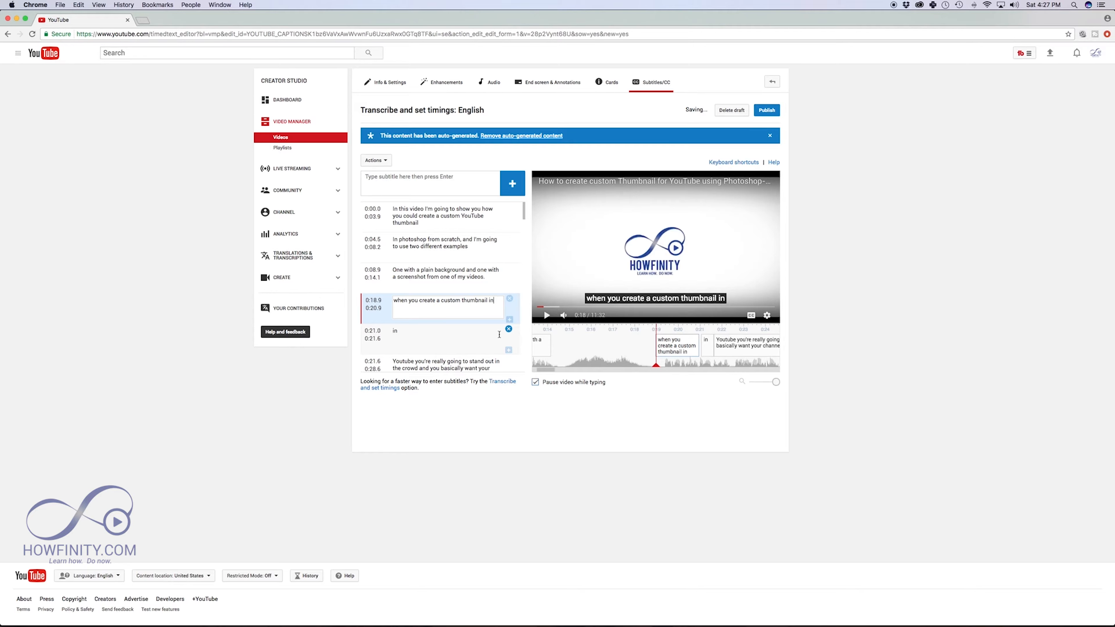
pyautogui.click(509, 329)
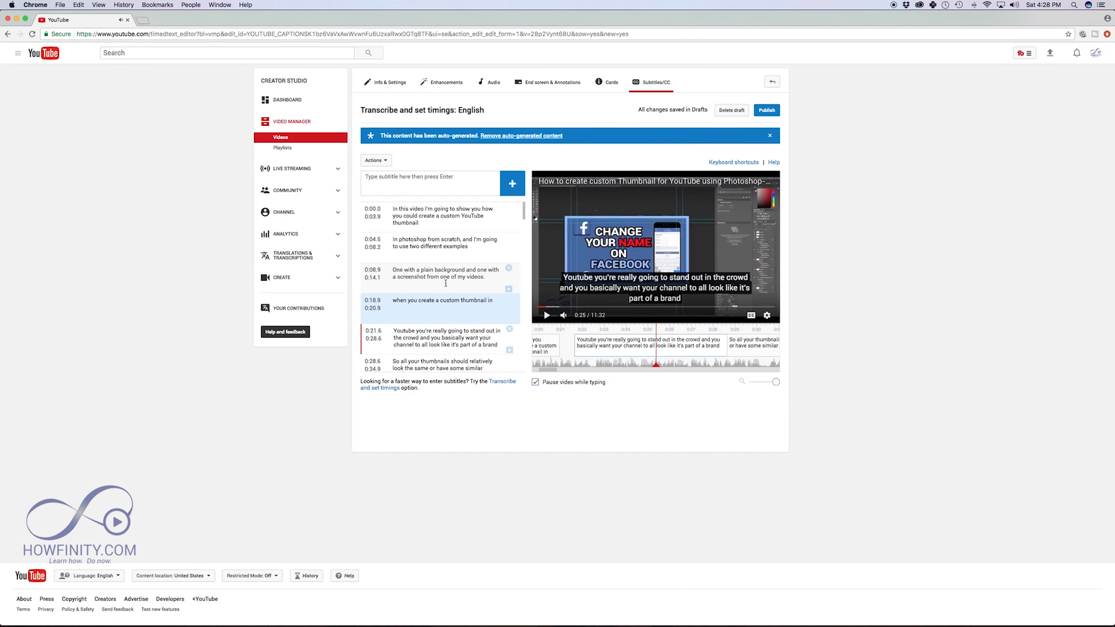
# Step: Look over the following subtitle lines and publish the edited English subtitles
pyautogui.scroll(-3, 441, 293)
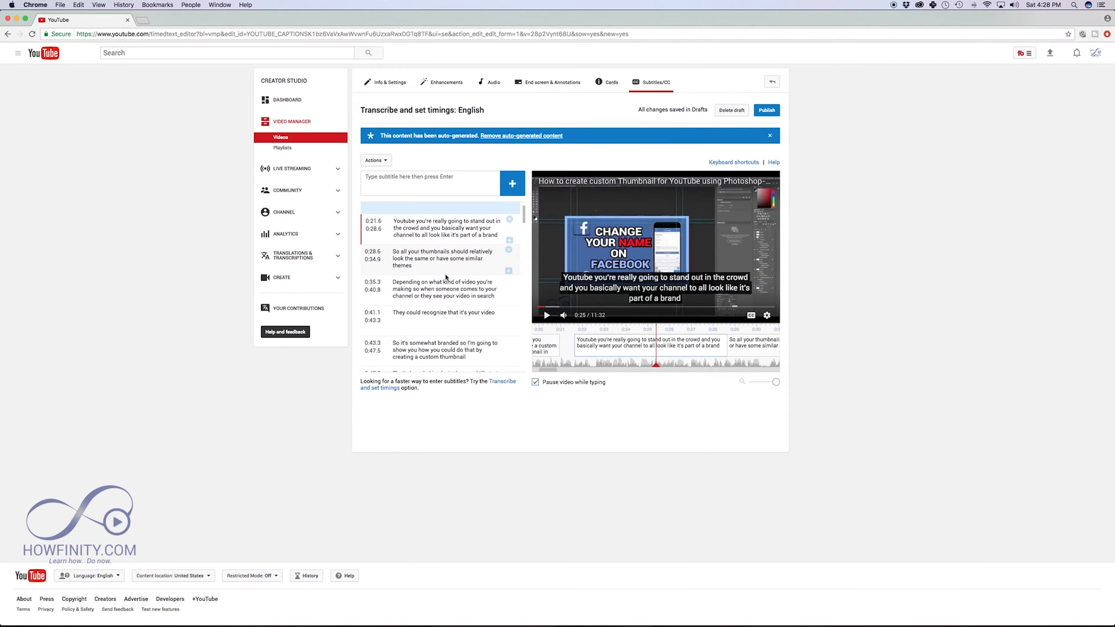
pyautogui.scroll(3, 439, 295)
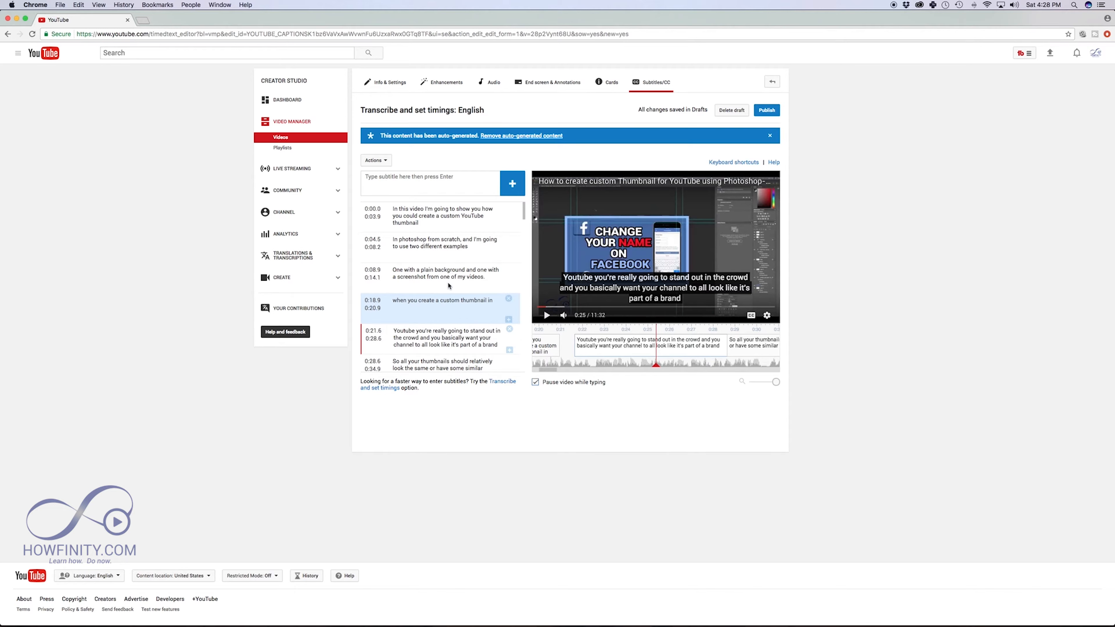
pyautogui.scroll(-2, 450, 286)
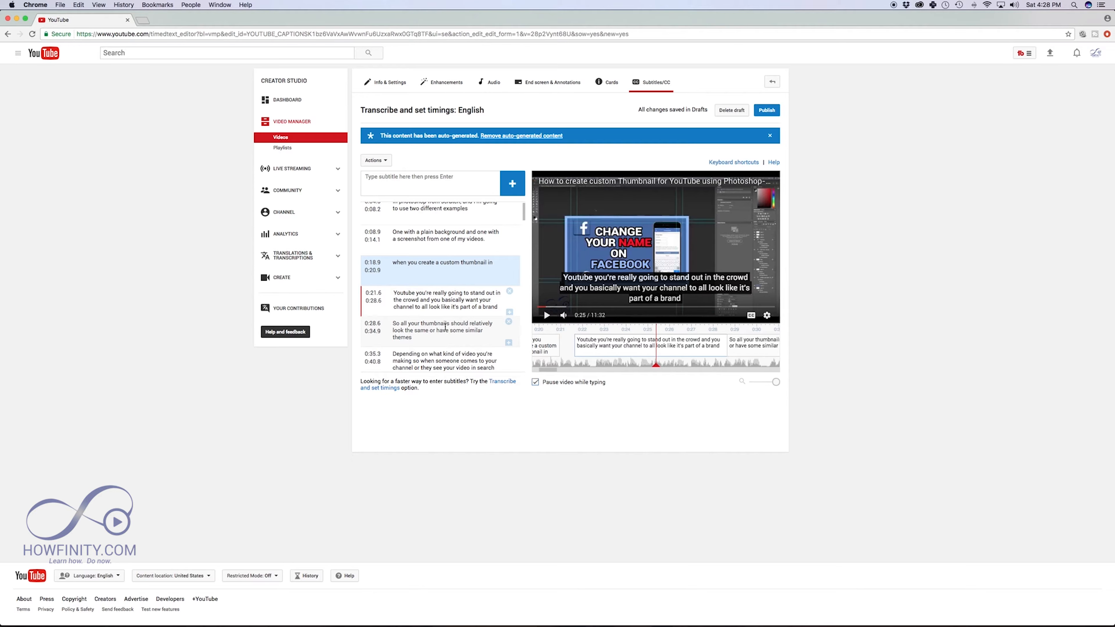
pyautogui.scroll(2, 445, 326)
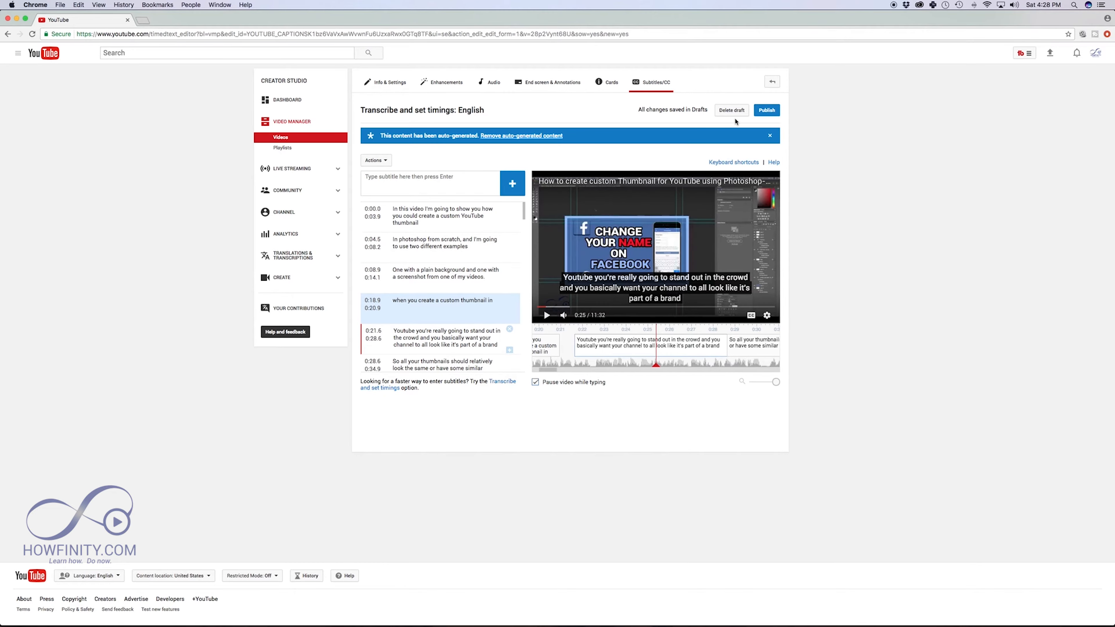
pyautogui.click(767, 111)
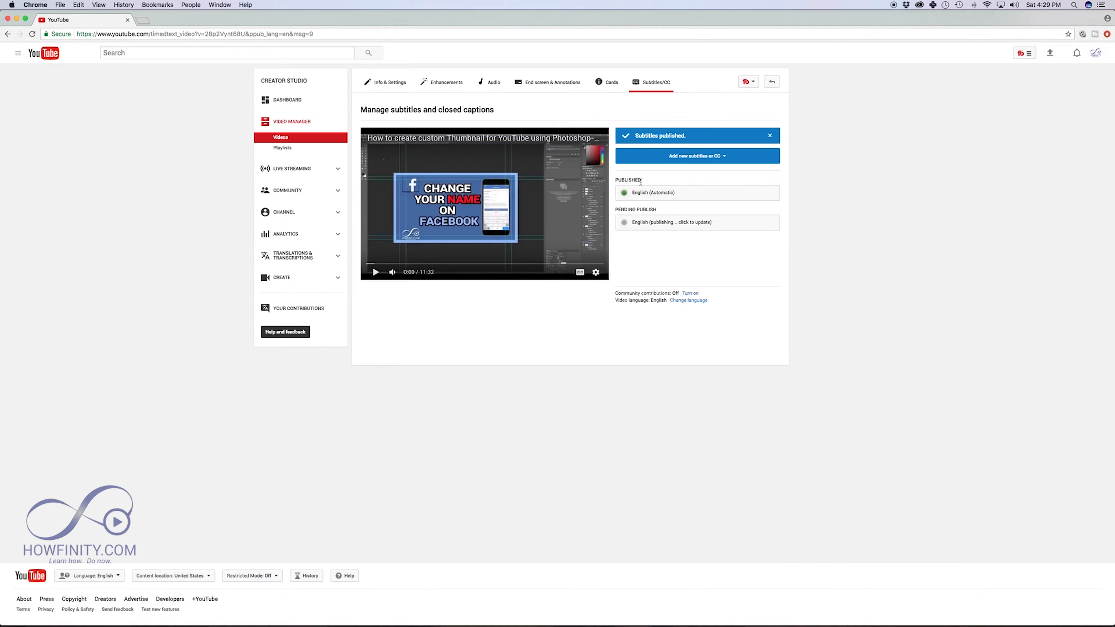
# Step: Unpublish the English (Automatic) subtitles and delete their draft
pyautogui.click(701, 196)
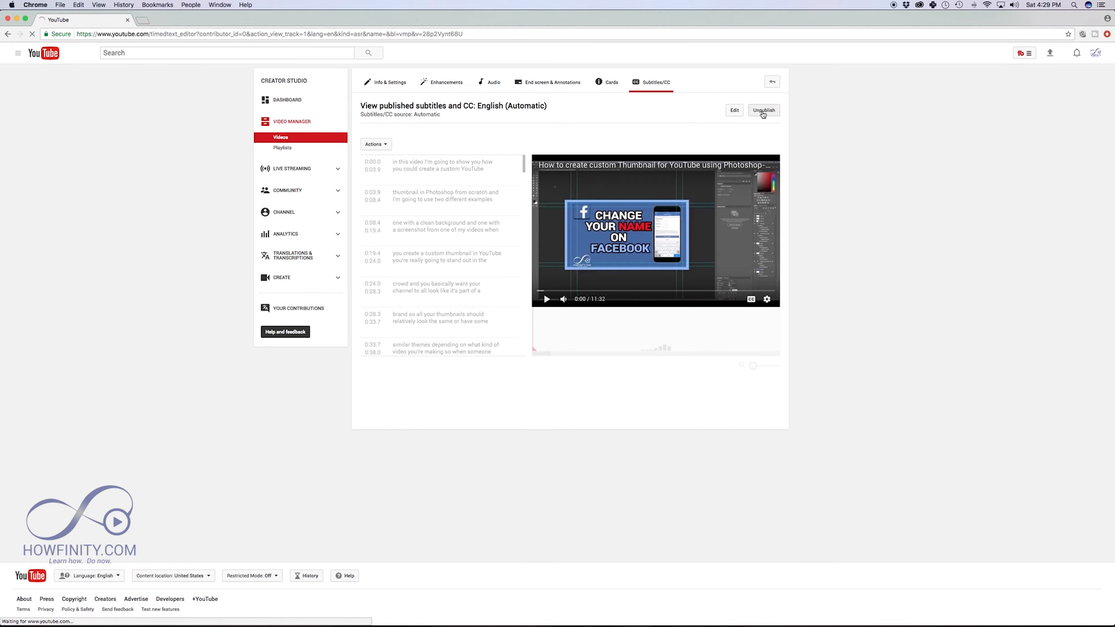
pyautogui.click(733, 110)
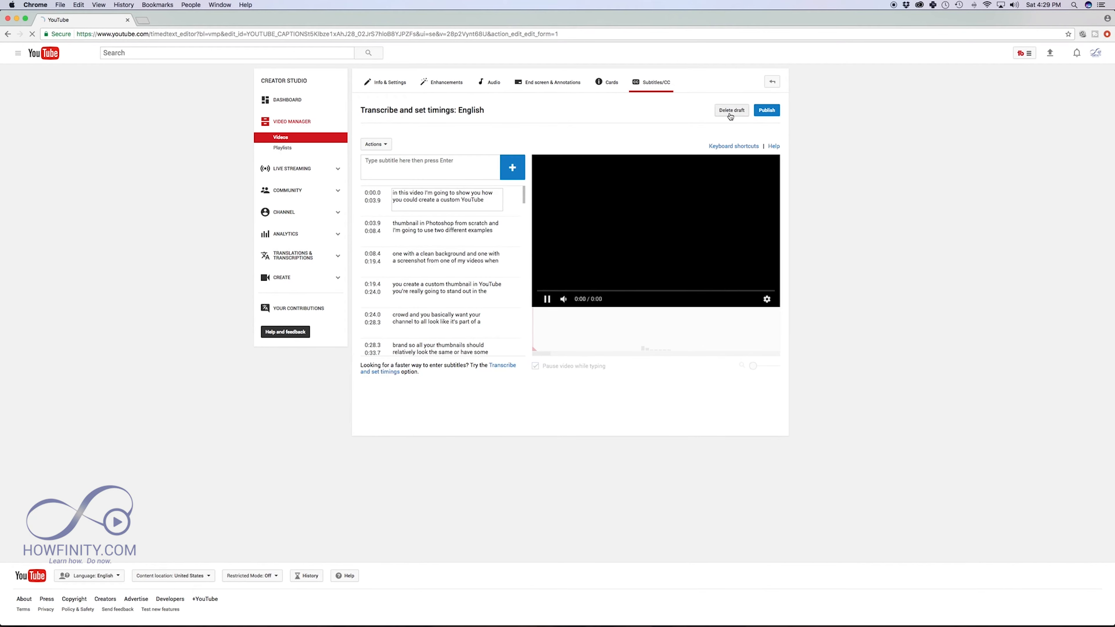
pyautogui.click(731, 113)
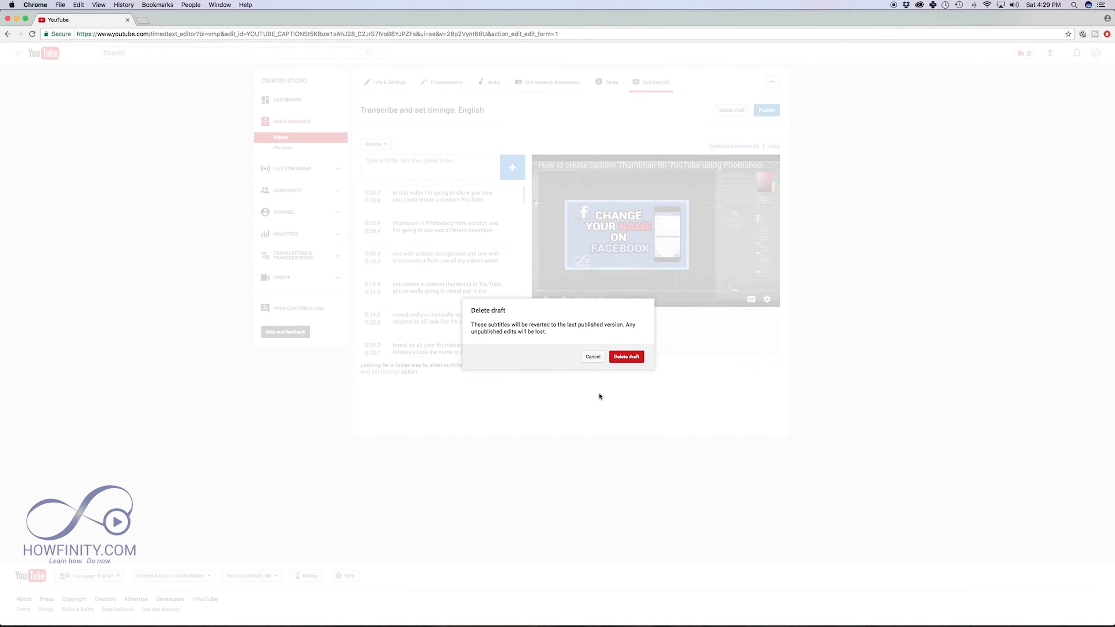
pyautogui.click(625, 357)
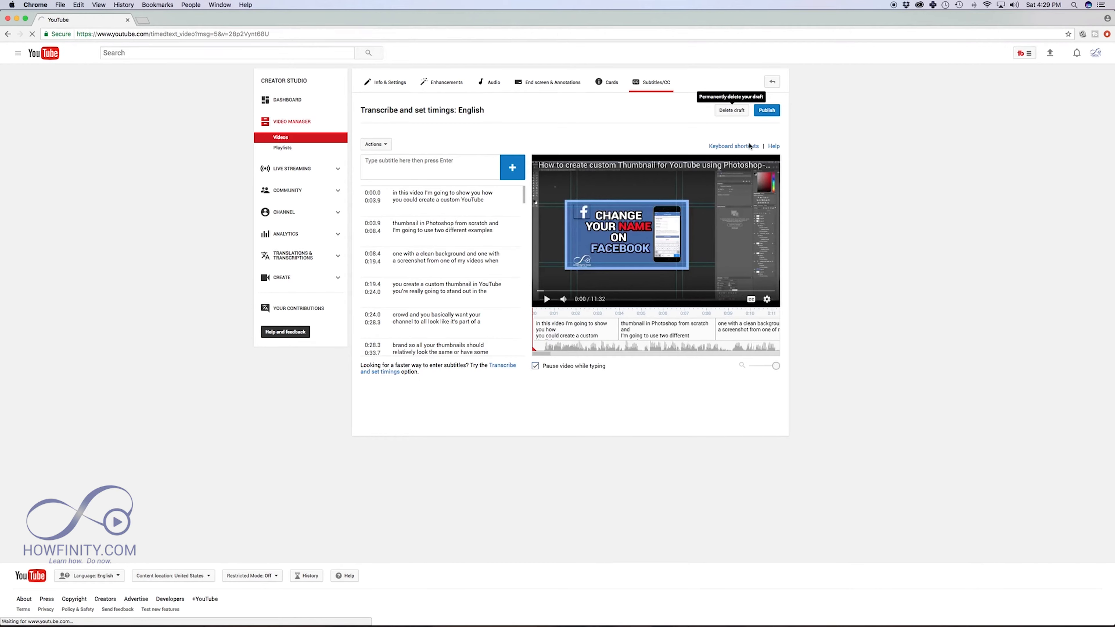
# Step: Open the published English subtitles and download them in .srt format
pyautogui.click(648, 194)
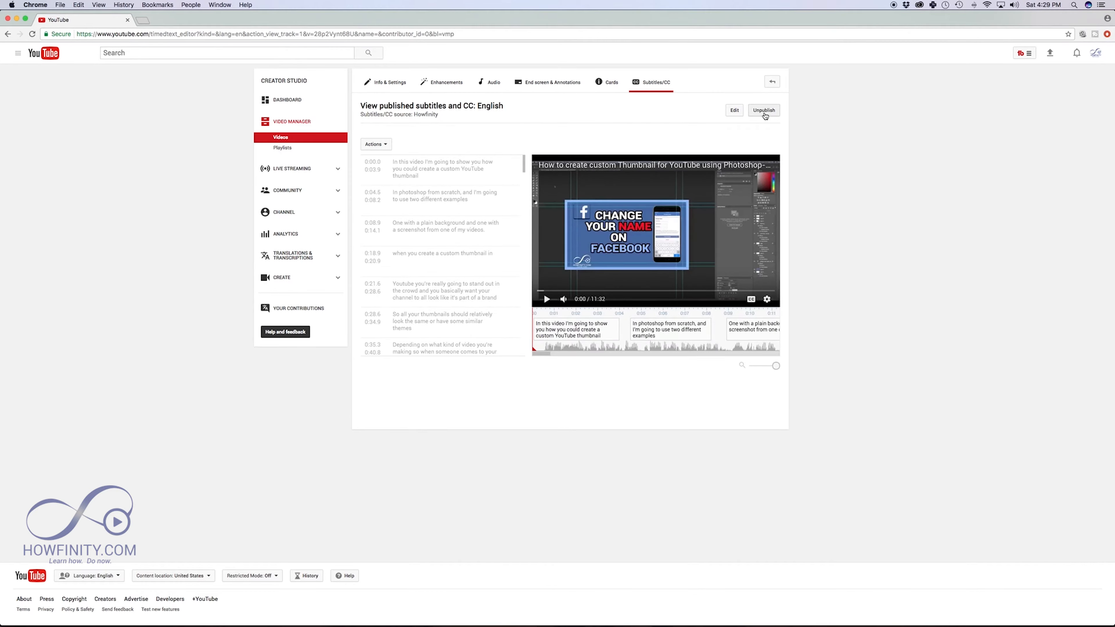
pyautogui.click(772, 82)
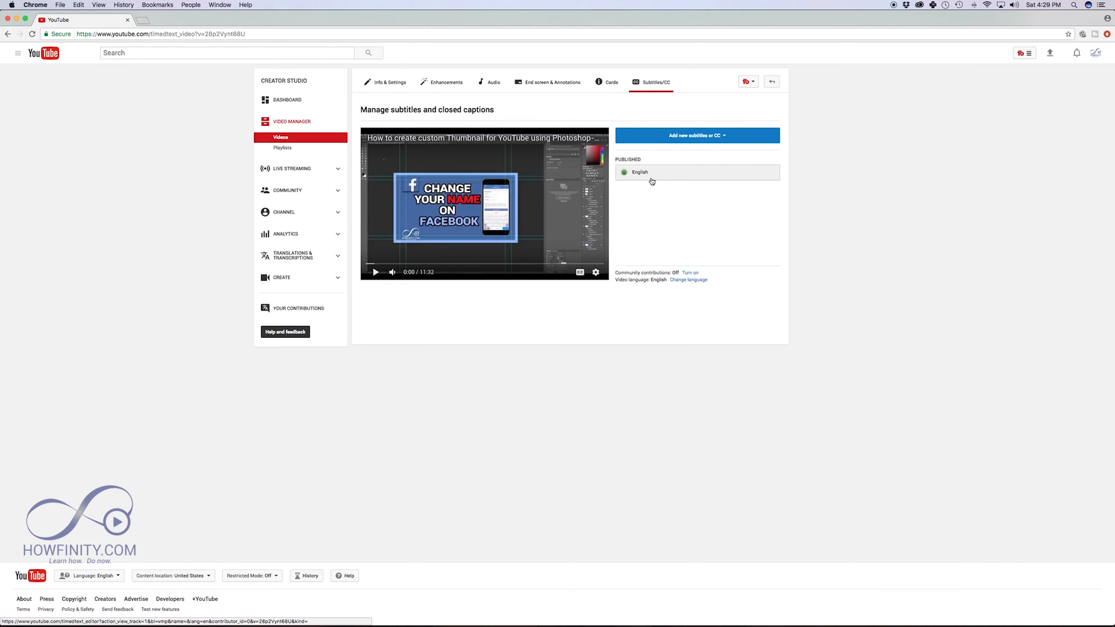
pyautogui.click(680, 174)
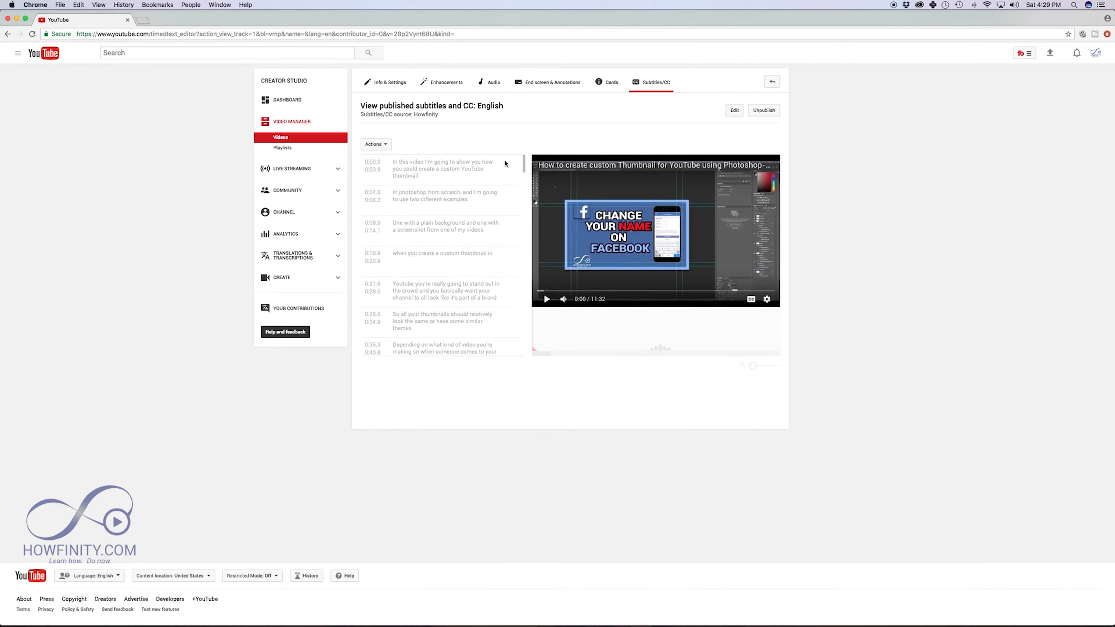
pyautogui.click(389, 147)
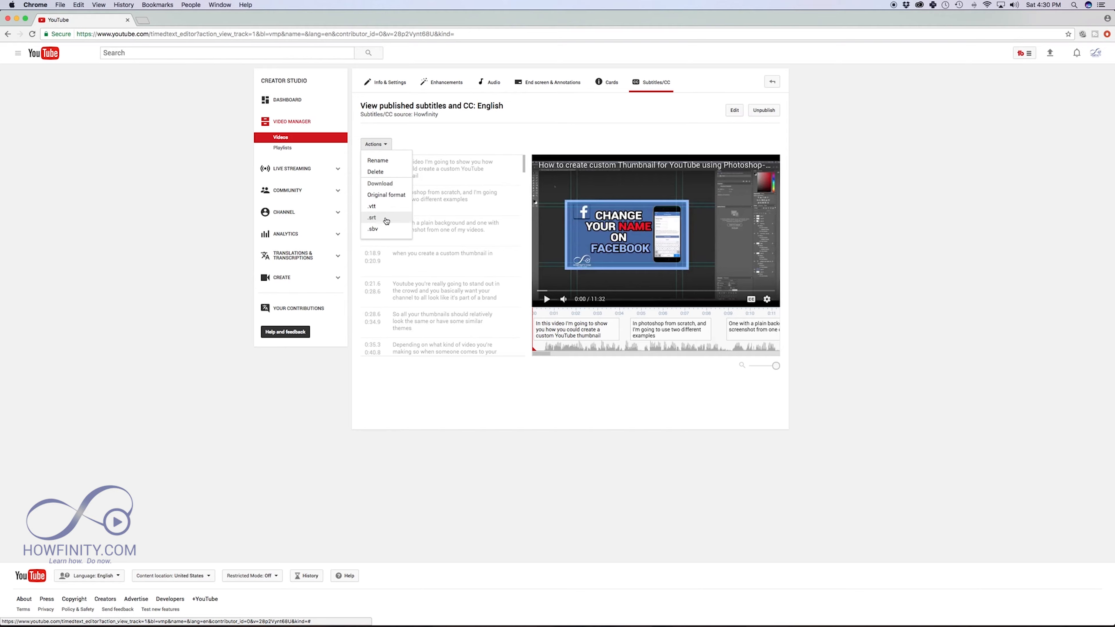
pyautogui.click(386, 220)
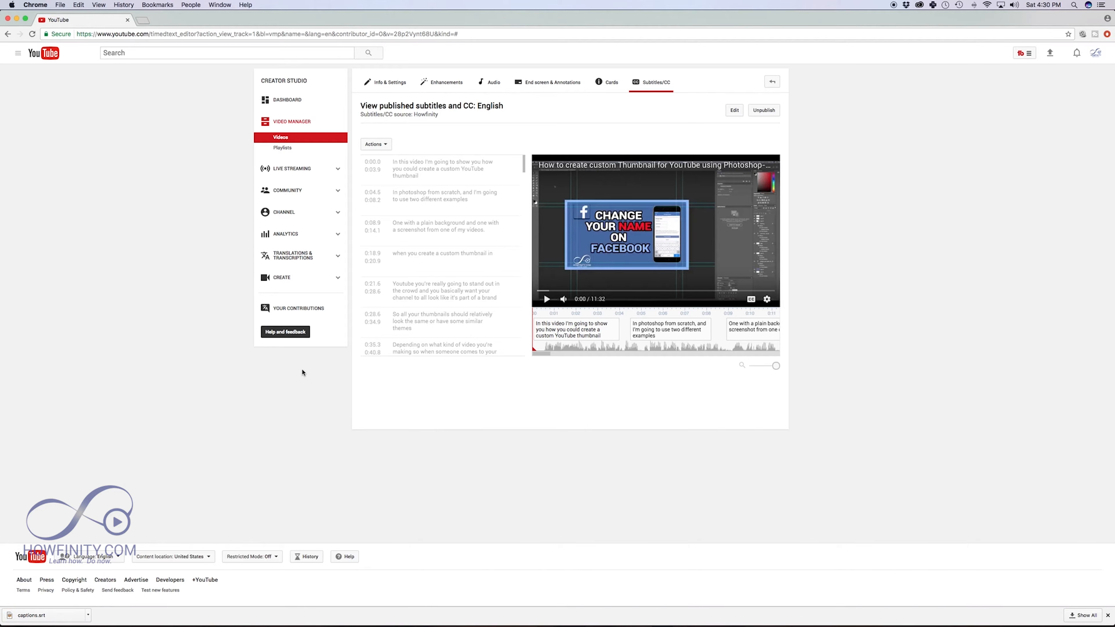
# Step: Switch to Finder, rename captions.srt on the Desktop as captions.txt, accepting the .txt extension, and open the file in TextEdit
pyautogui.press('super+Tab')
pyautogui.click(376, 311)
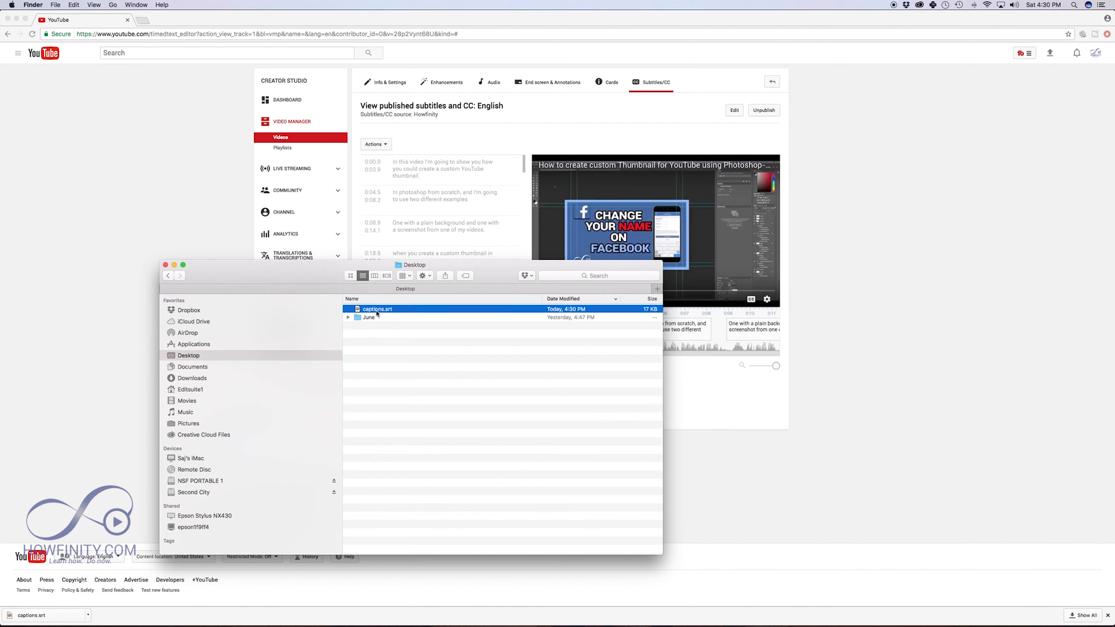
pyautogui.rightClick(376, 311)
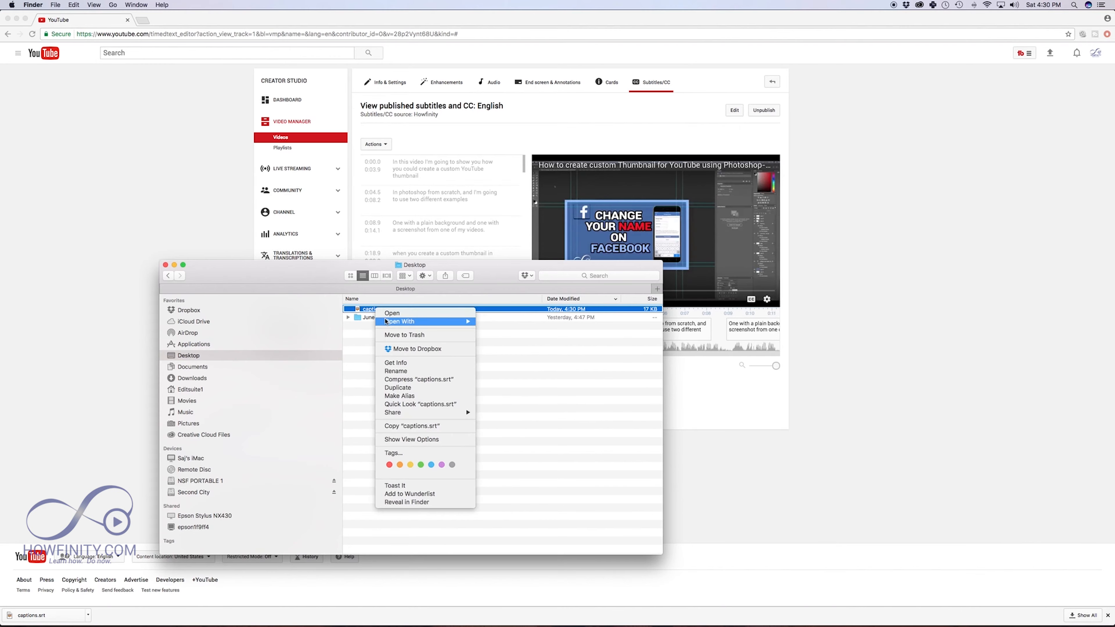
pyautogui.click(358, 331)
pyautogui.click(379, 347)
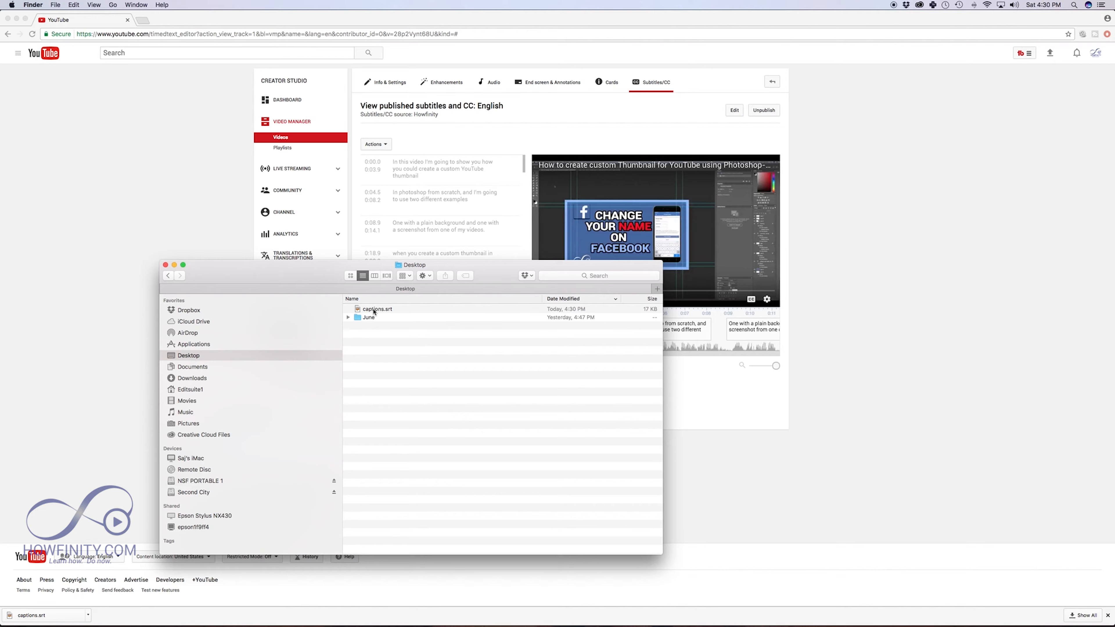
pyautogui.click(375, 309)
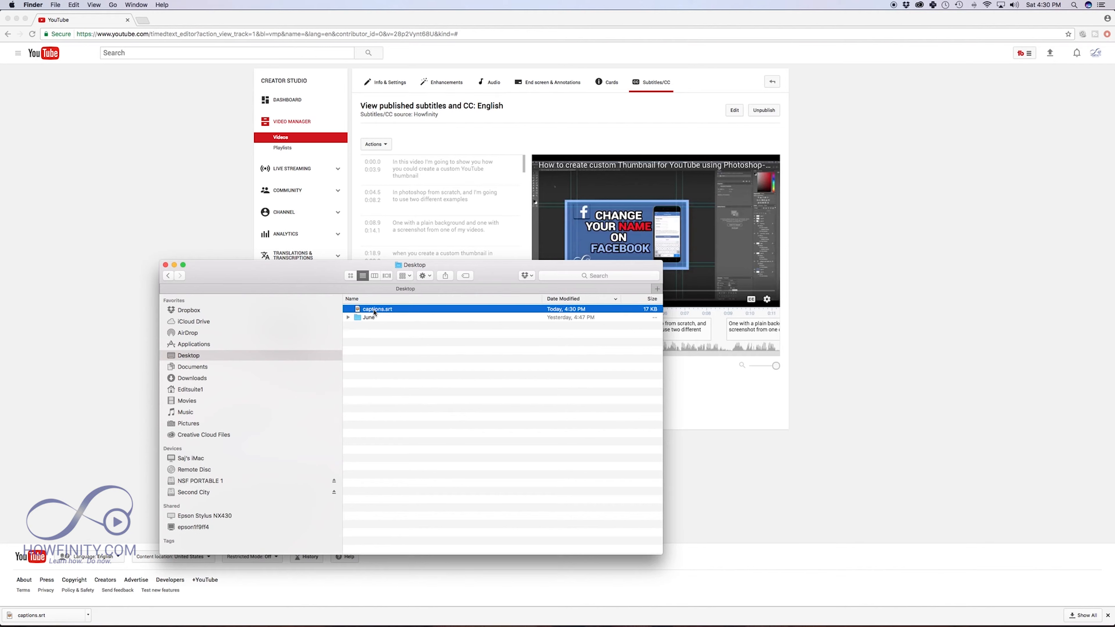
pyautogui.click(374, 309)
pyautogui.write('txt')
pyautogui.press('Return')
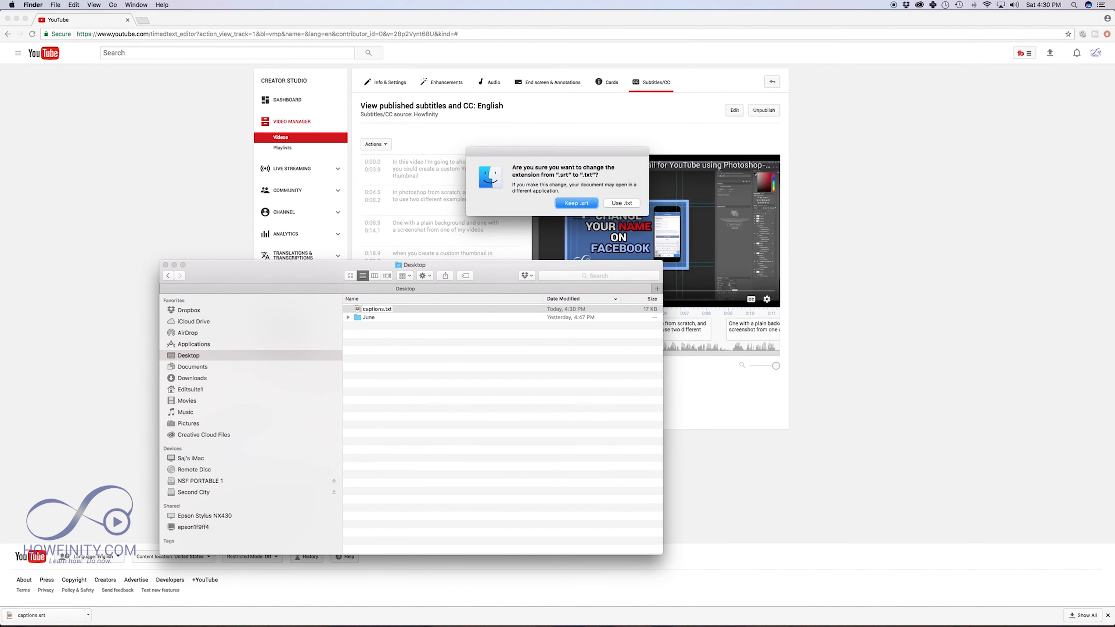
pyautogui.click(616, 204)
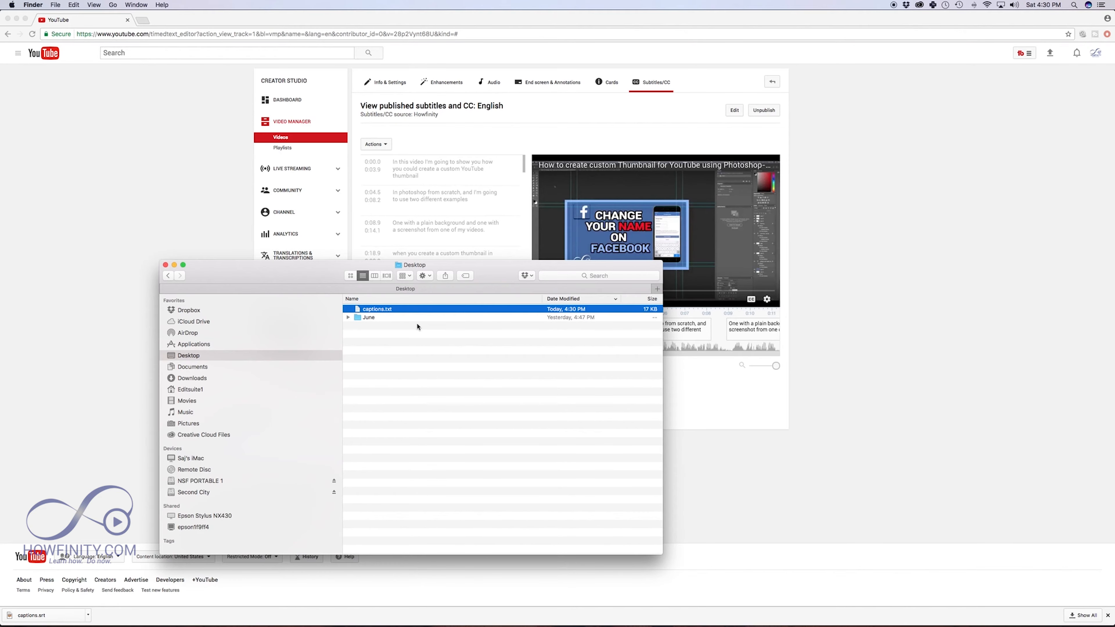
pyautogui.doubleClick(370, 310)
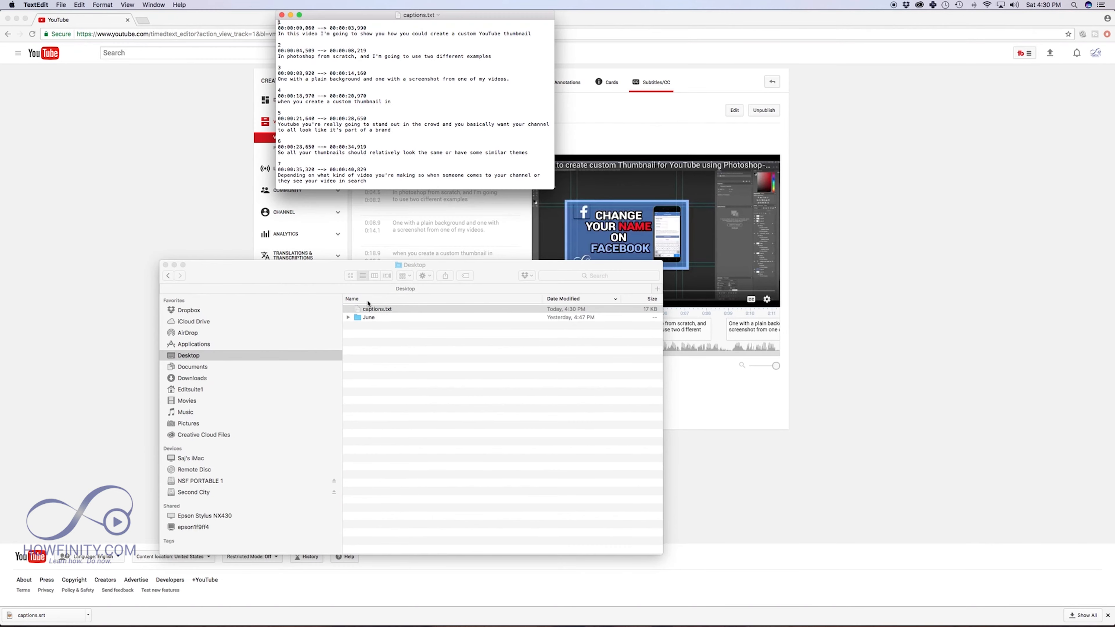
# Step: Enlarge the captions.txt window and look over its numbered, timed caption lines
pyautogui.moveTo(574, 252); pyautogui.dragTo(601, 338)
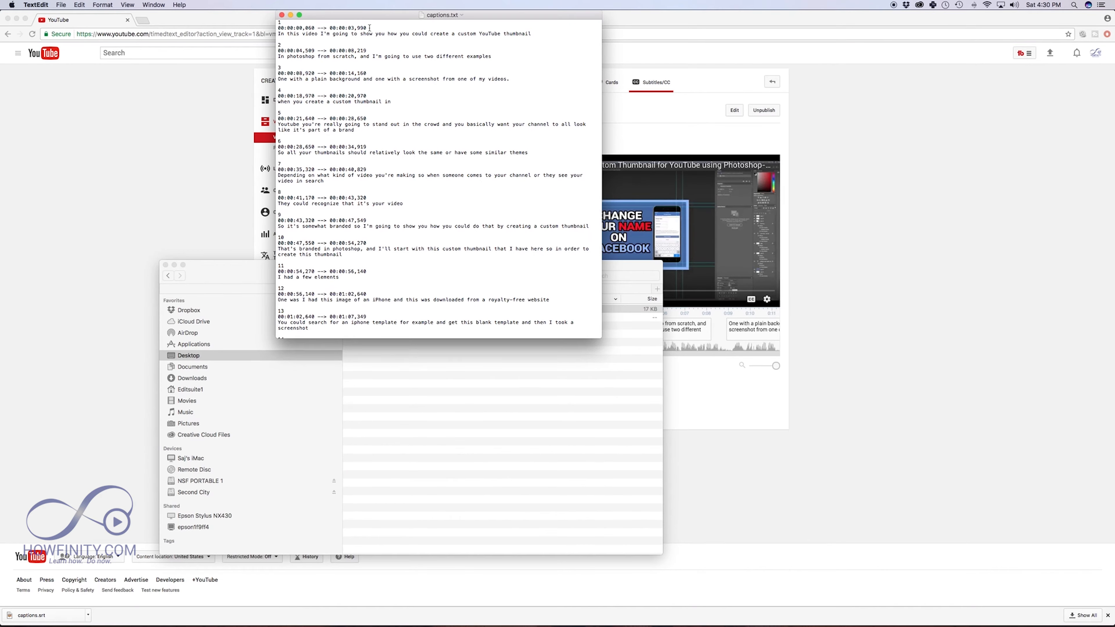
pyautogui.moveTo(277, 34); pyautogui.dragTo(279, 34)
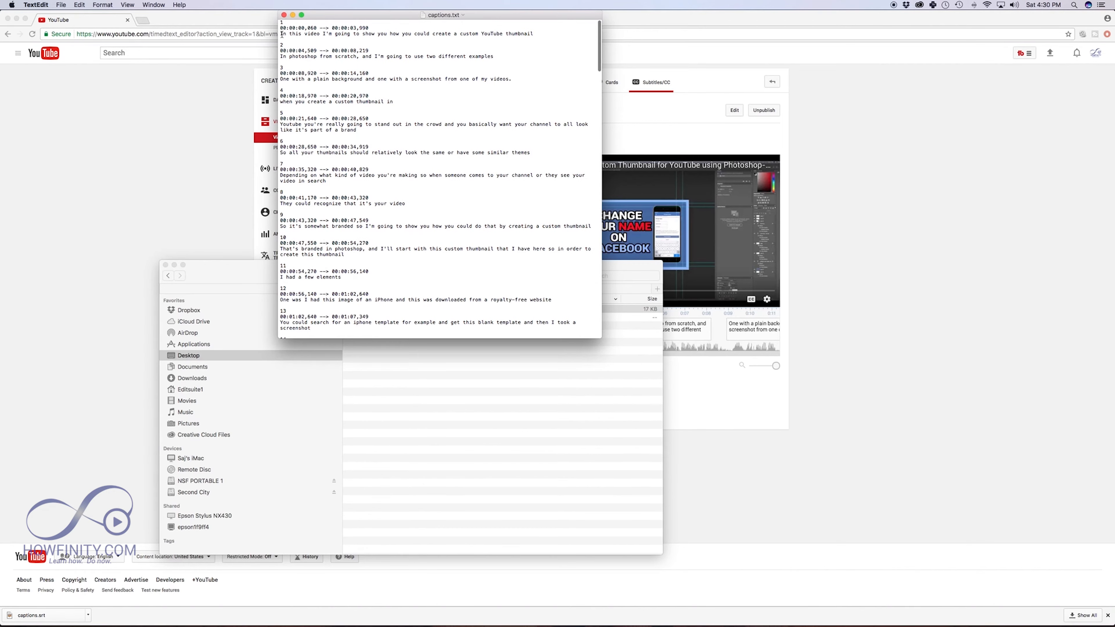
pyautogui.scroll(-20, 475, 277)
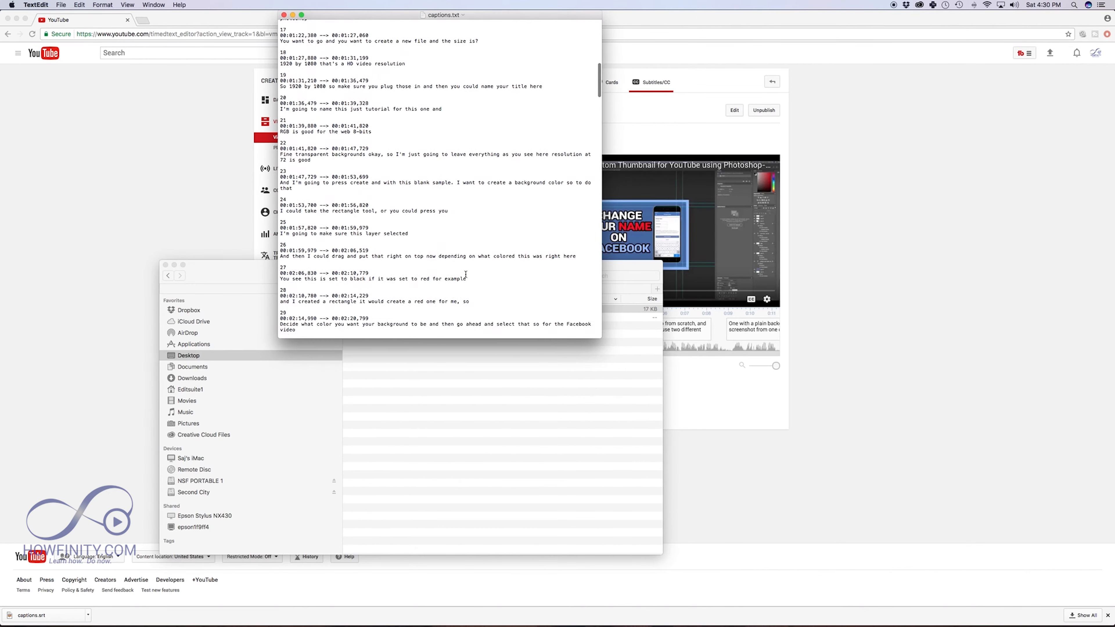
pyautogui.scroll(20, 465, 274)
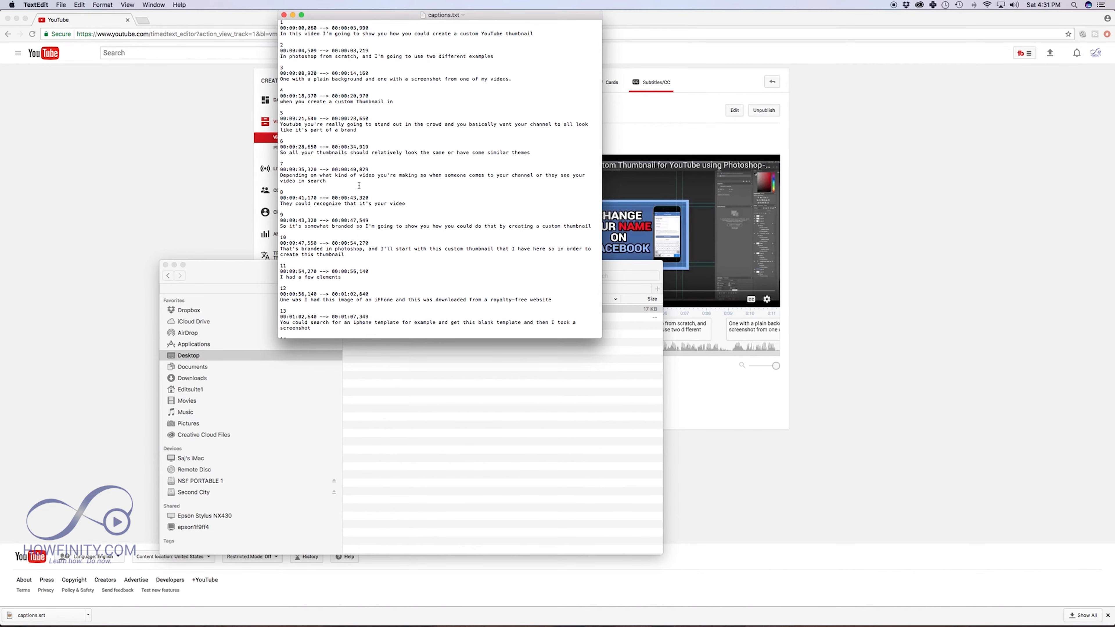
# Step: Switch back to YouTube in Chrome, open the video's published English subtitles and unpublish them
pyautogui.click(237, 233)
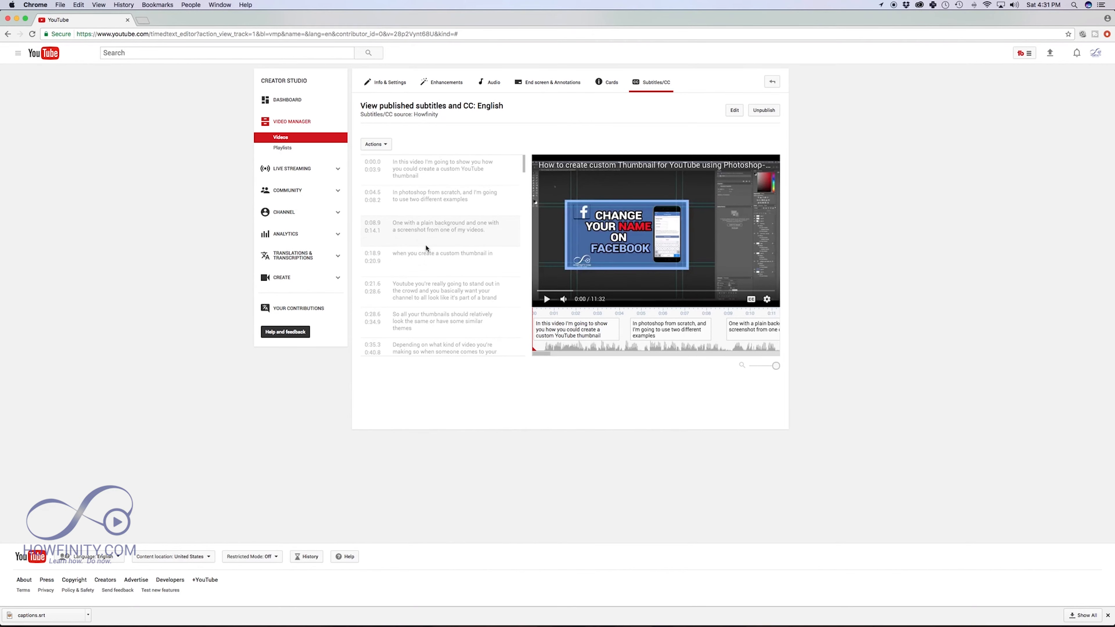
pyautogui.click(651, 86)
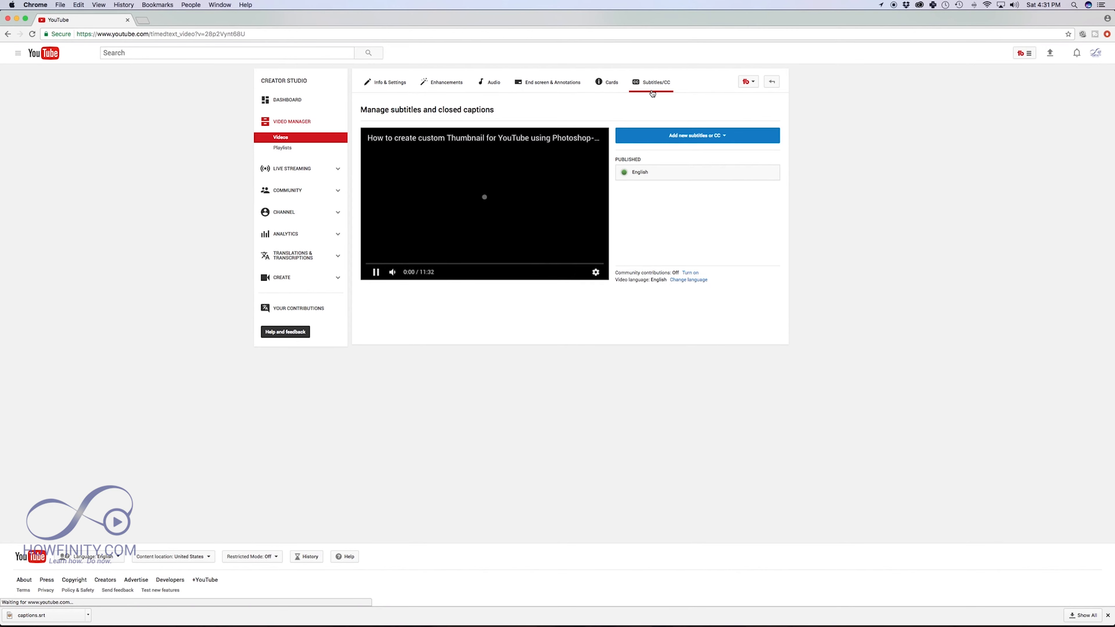
pyautogui.click(698, 178)
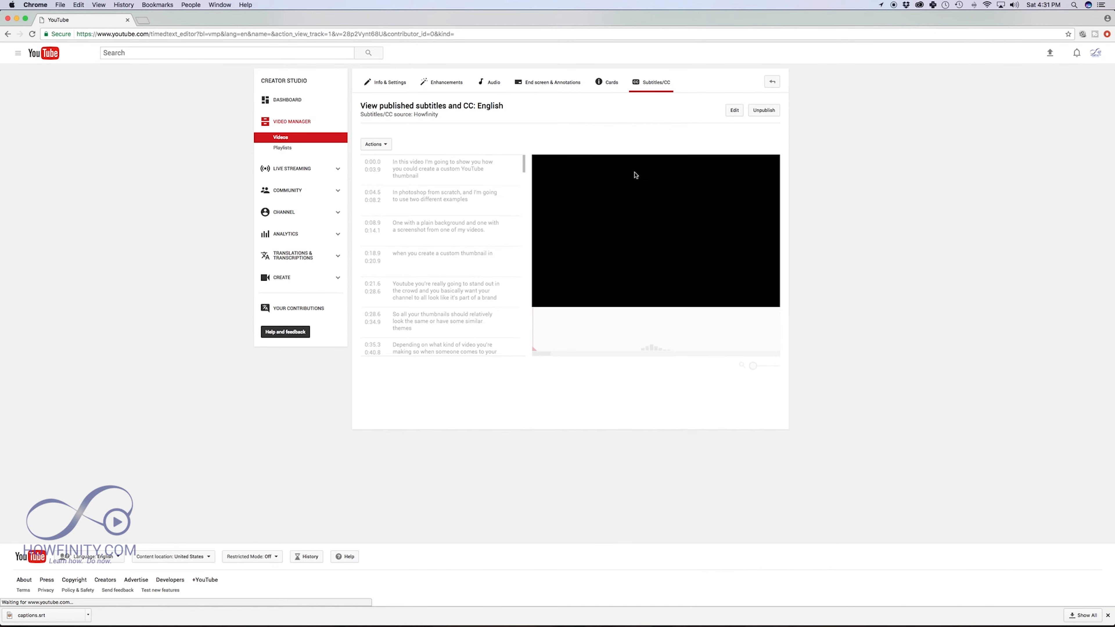
pyautogui.click(768, 113)
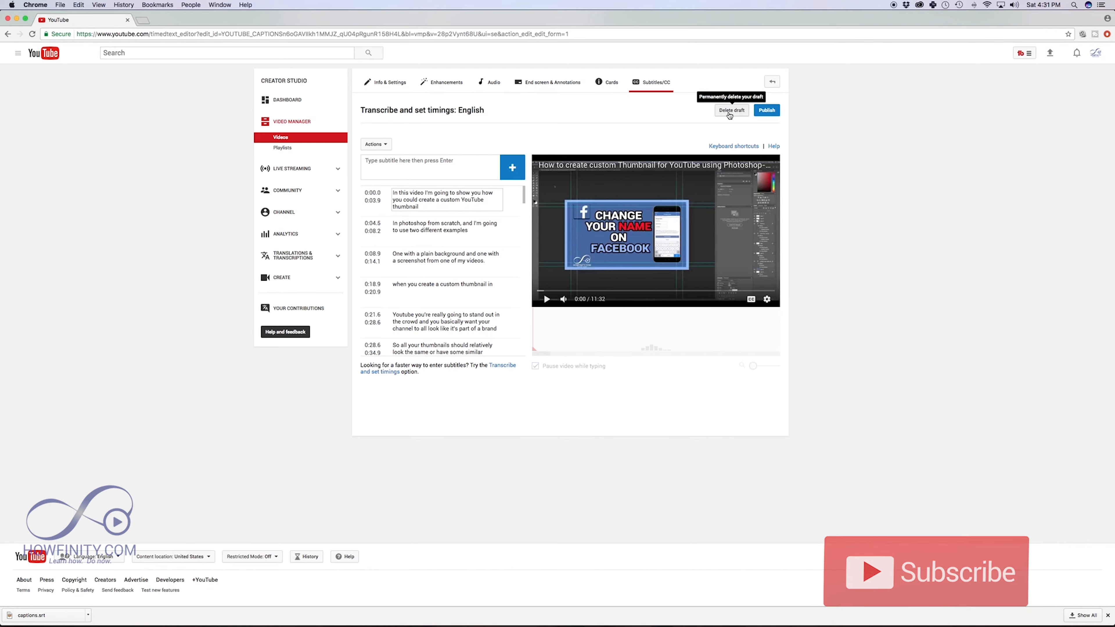
# Step: Download the English subtitle draft as captions.sbv and permanently delete the draft
pyautogui.click(375, 145)
pyautogui.click(380, 171)
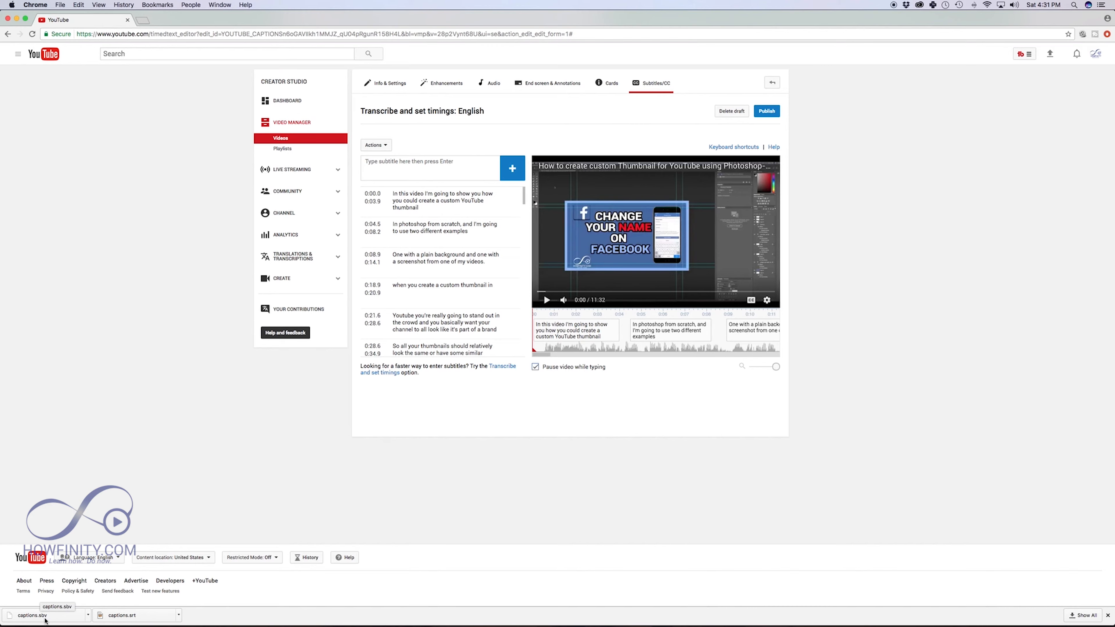
pyautogui.click(732, 110)
pyautogui.click(623, 349)
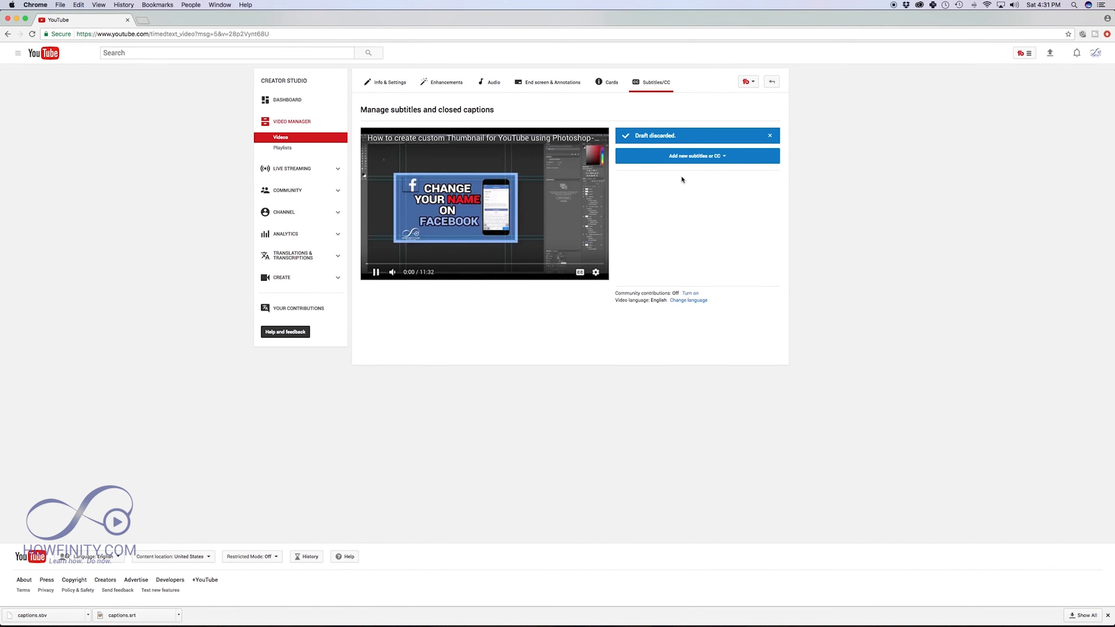
# Step: Add new English subtitles with the Upload a file method, choosing Subtitles file as the file type
pyautogui.click(726, 158)
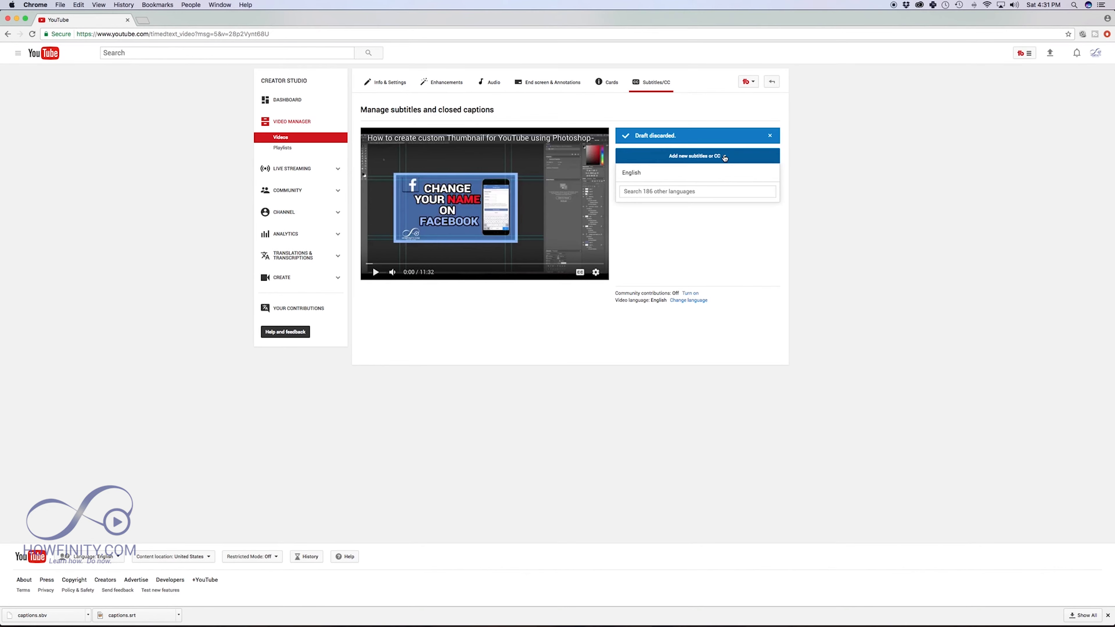
pyautogui.click(647, 174)
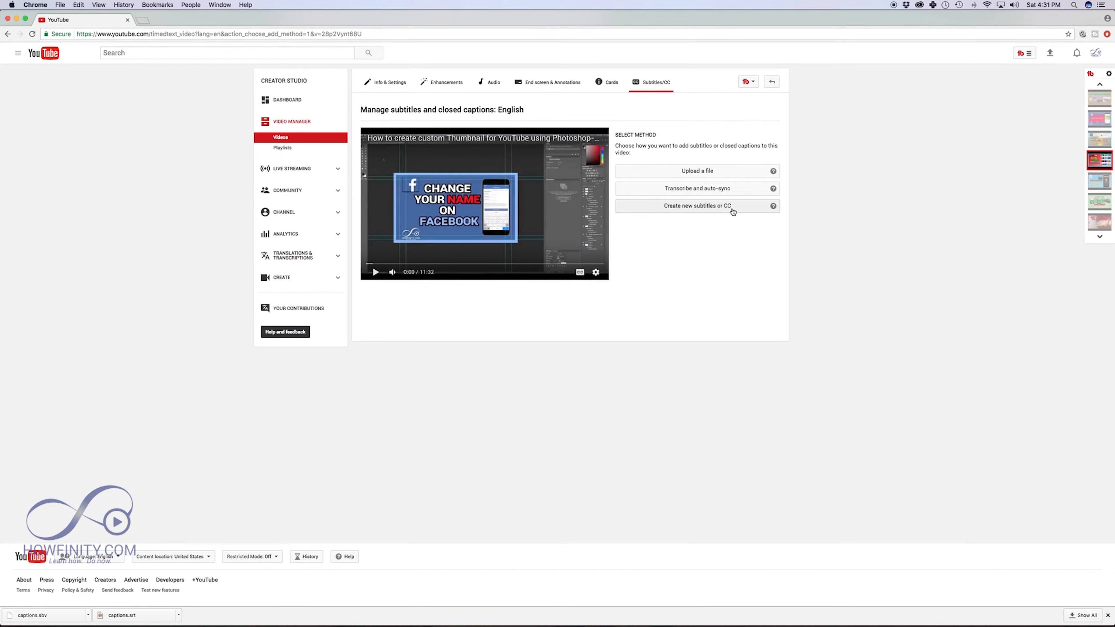
pyautogui.click(688, 175)
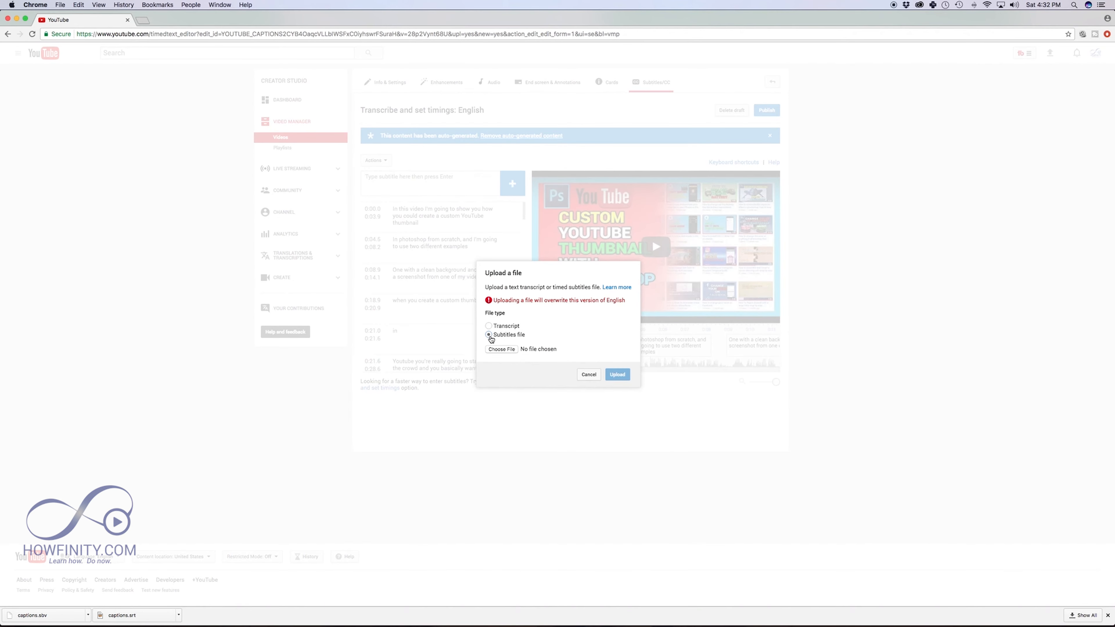
# Step: Choose captions.sbv from the Desktop as the subtitles file and upload it
pyautogui.click(501, 350)
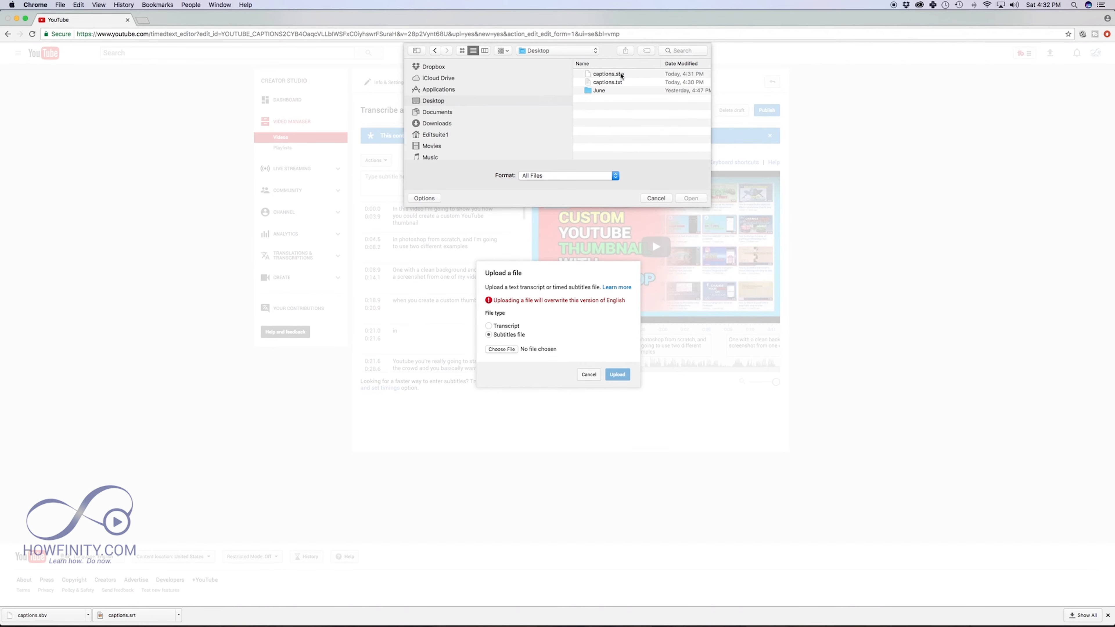
pyautogui.click(605, 75)
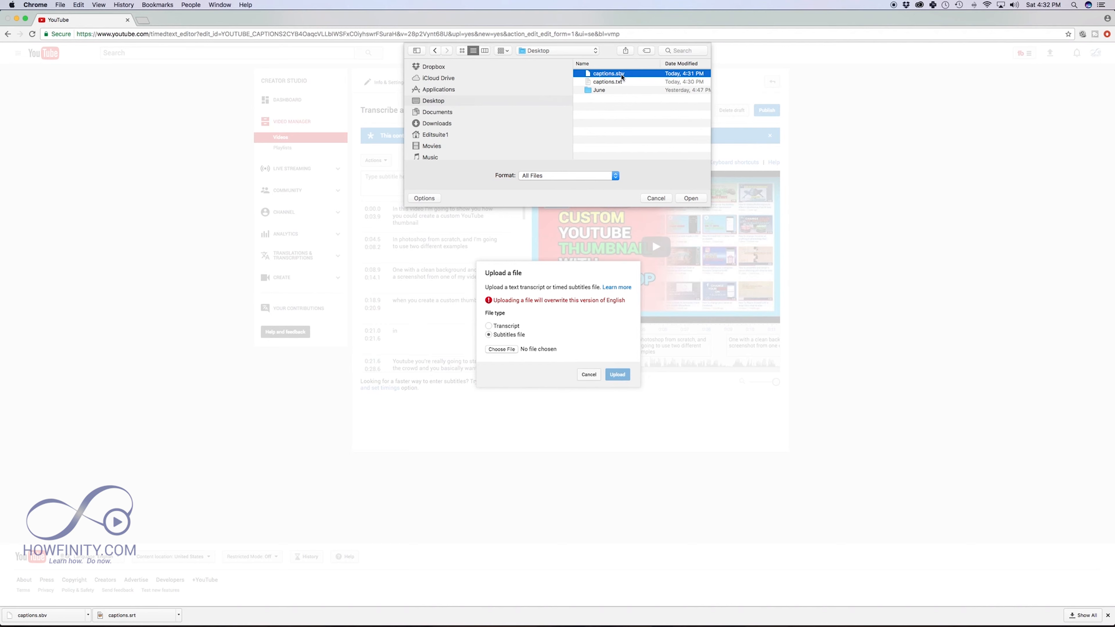
pyautogui.click(690, 198)
pyautogui.click(616, 375)
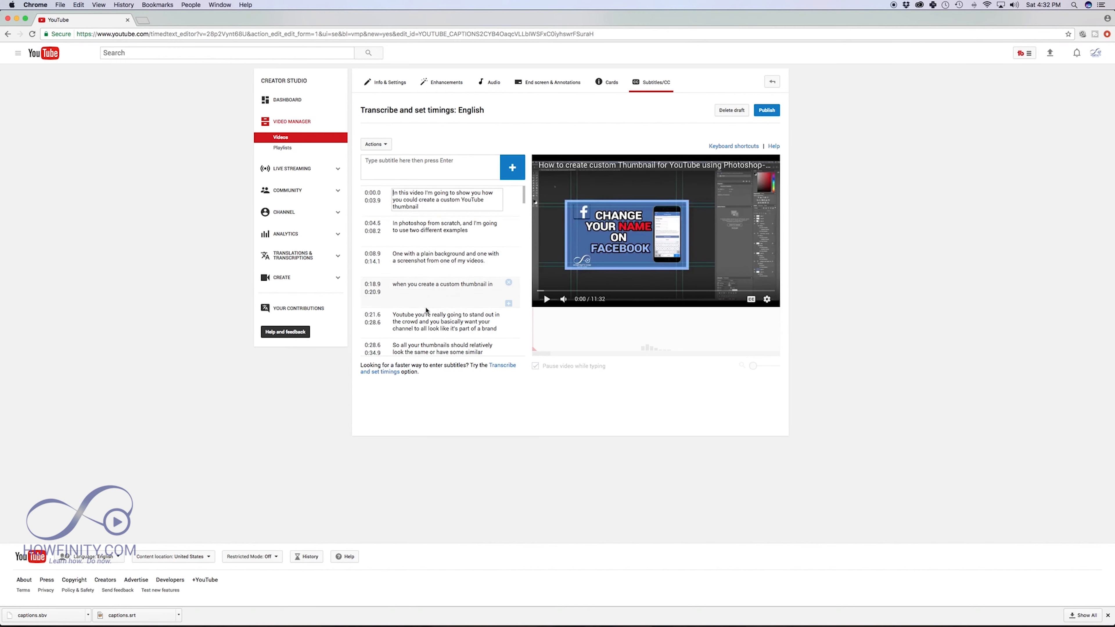
# Step: Publish the uploaded English subtitles
pyautogui.click(388, 145)
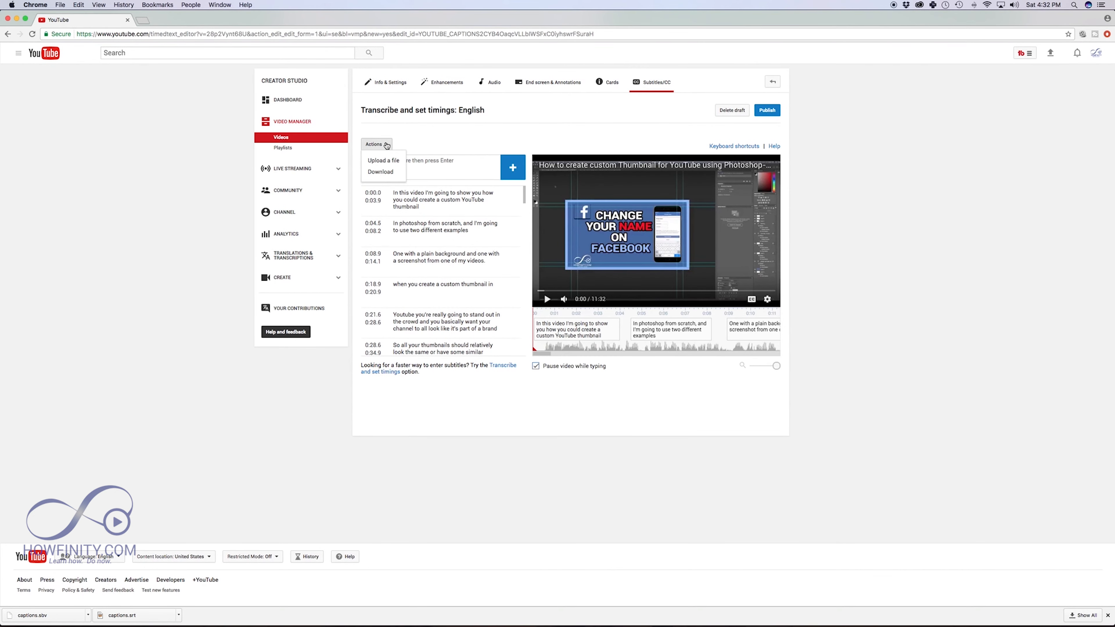
pyautogui.click(438, 139)
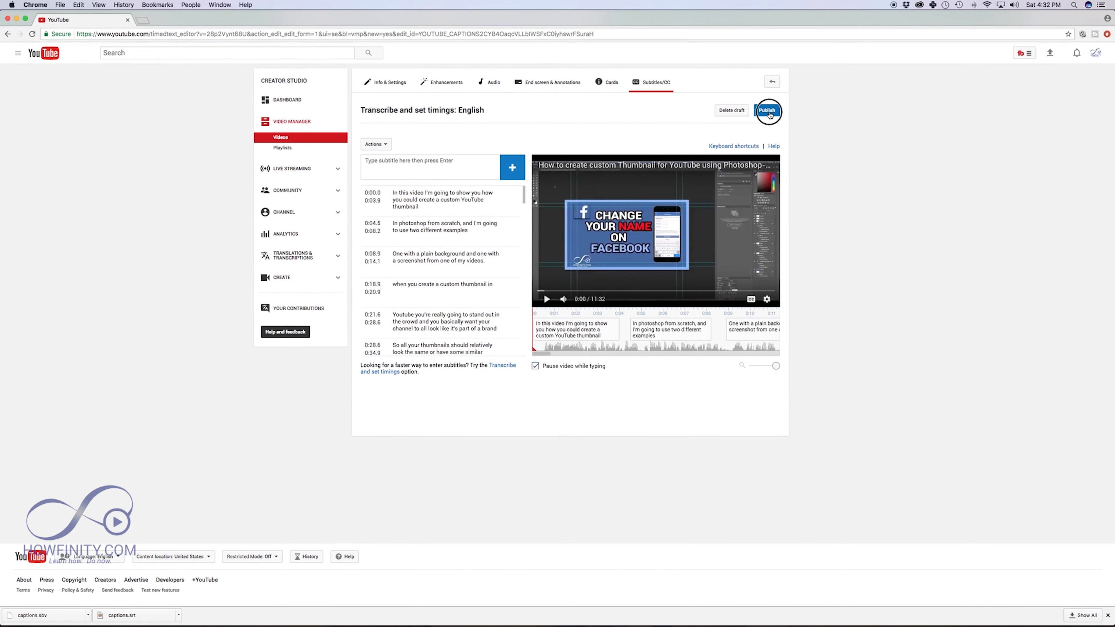
pyautogui.click(767, 110)
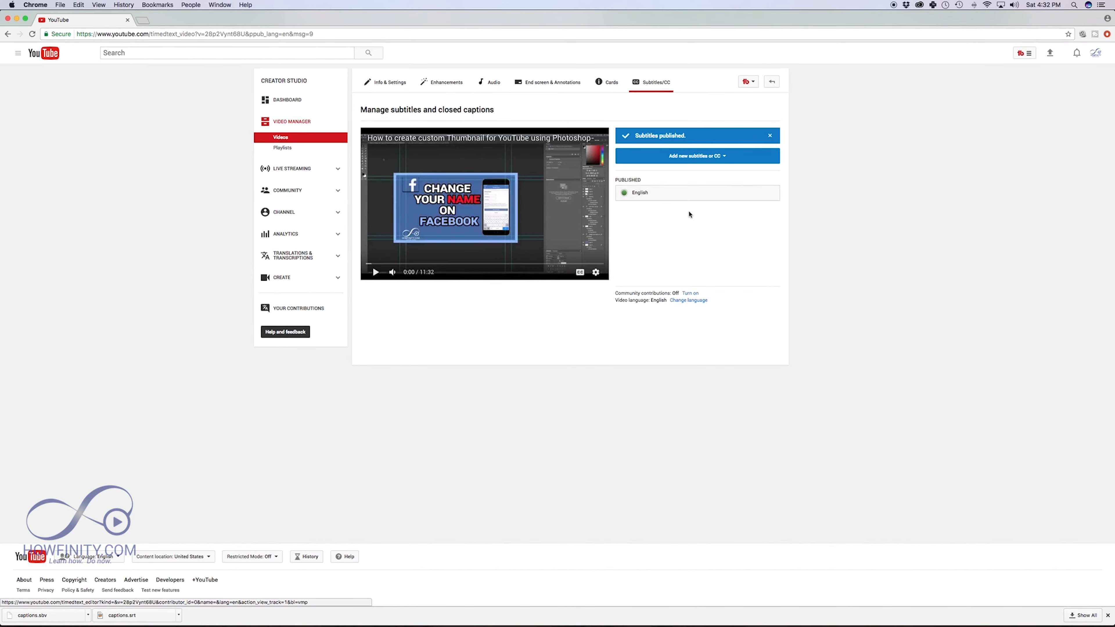